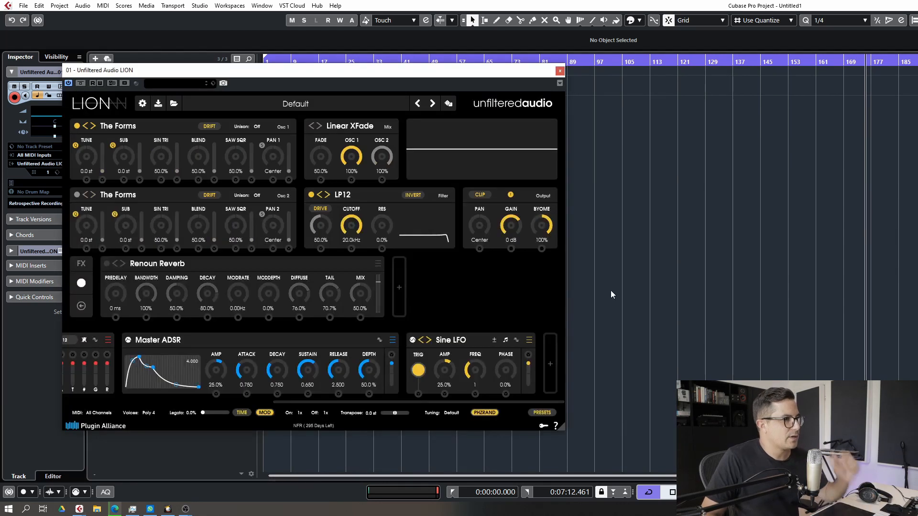
Switch the first oscillator from The Forms to the Granular VOSIM type
drag(300, 74, 472, 83)
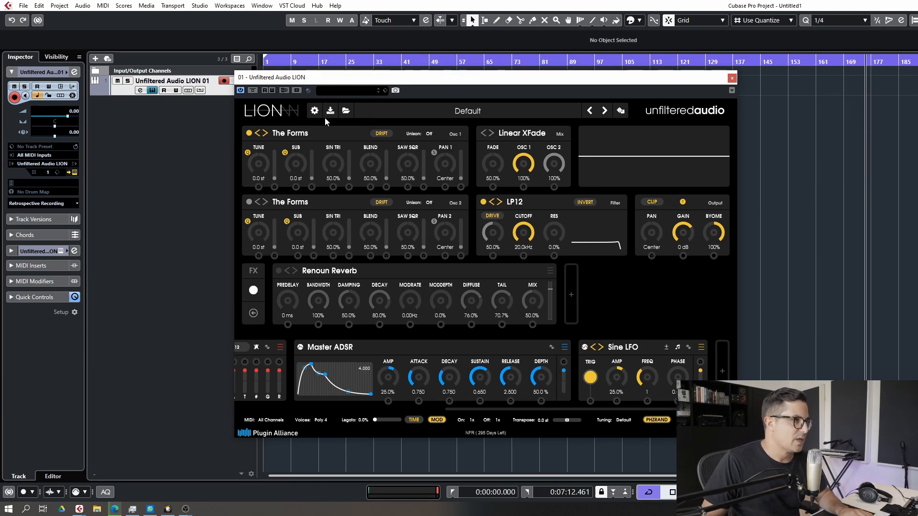
click(286, 135)
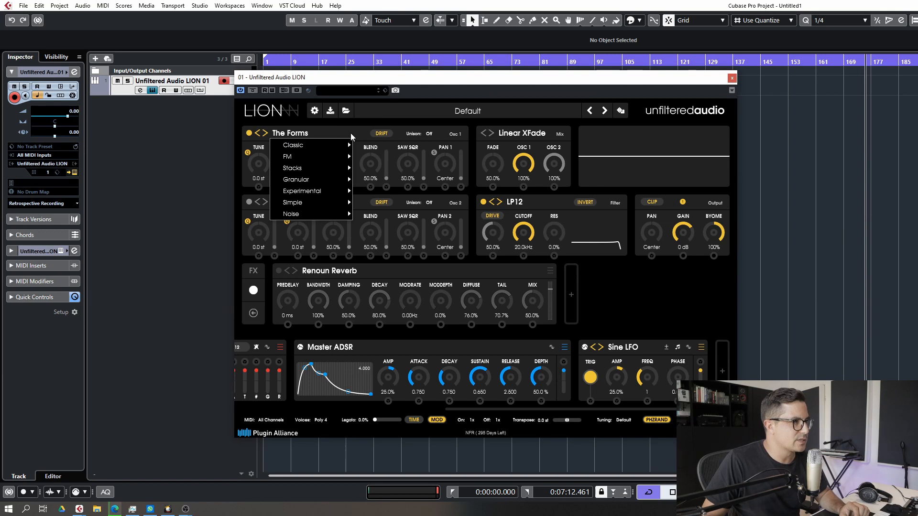
mouse_move(291, 159)
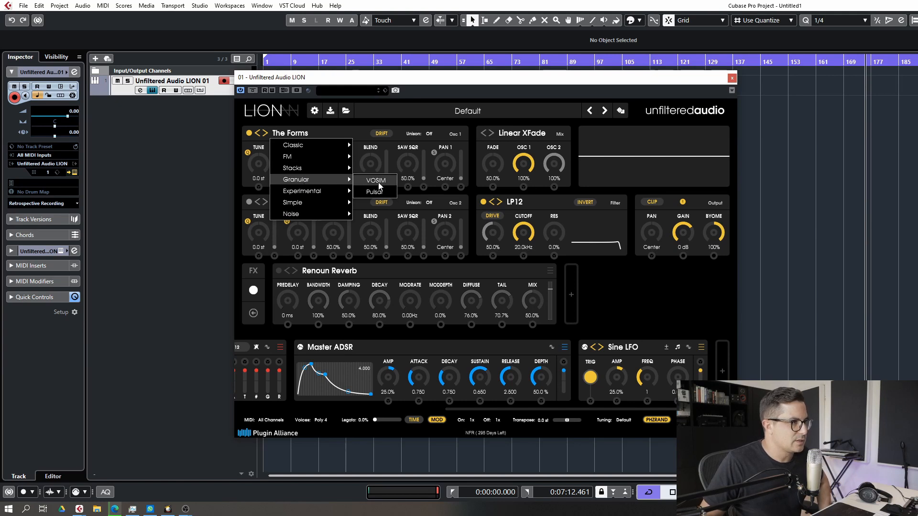
click(375, 181)
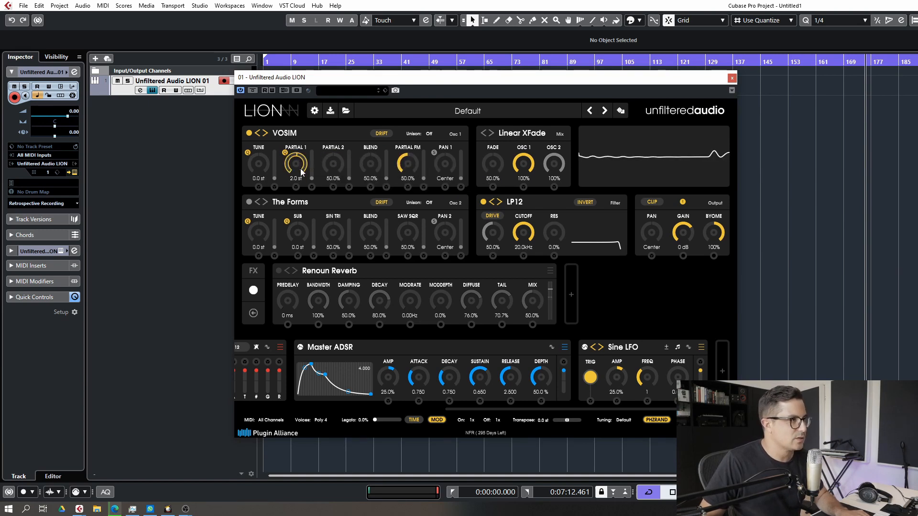
Set the VOSIM oscillator's Unison to 4 voices
mouse_move(302, 165)
mouse_down()
mouse_move(303, 156)
mouse_move(302, 184)
mouse_move(302, 166)
mouse_up()
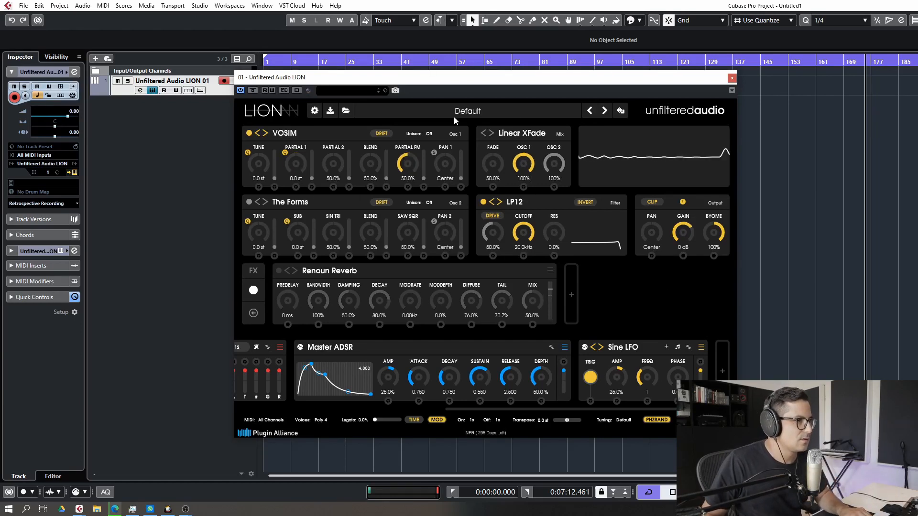
click(429, 134)
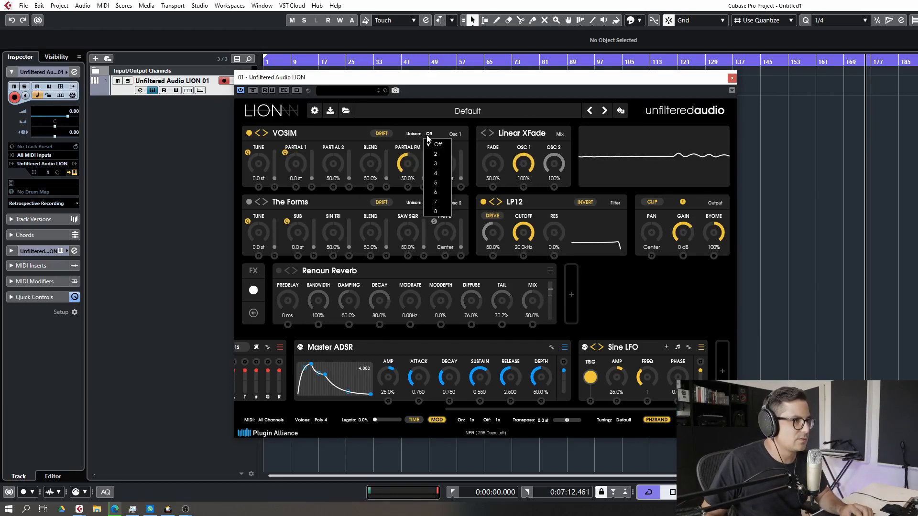
click(437, 173)
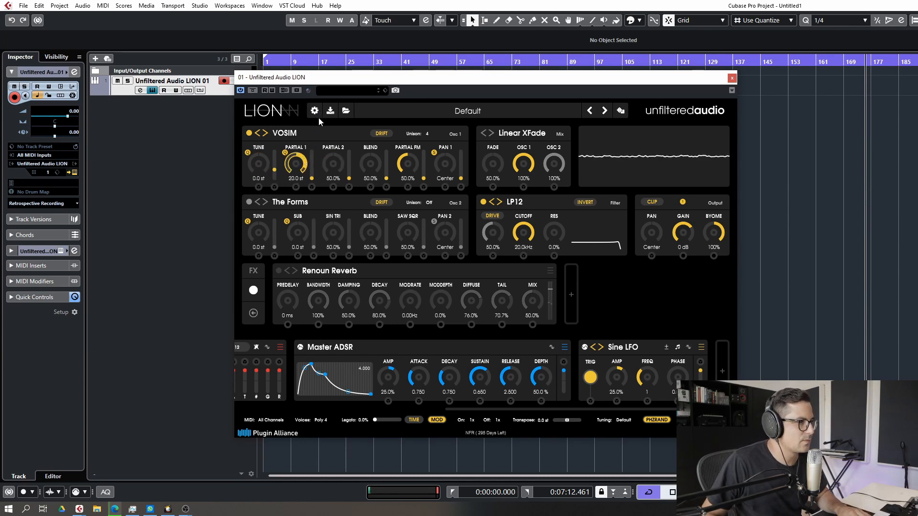
Route the Sine LFO to the VOSIM Partial 1 knob and set the LFO frequency to 4
drag(315, 150, 313, 168)
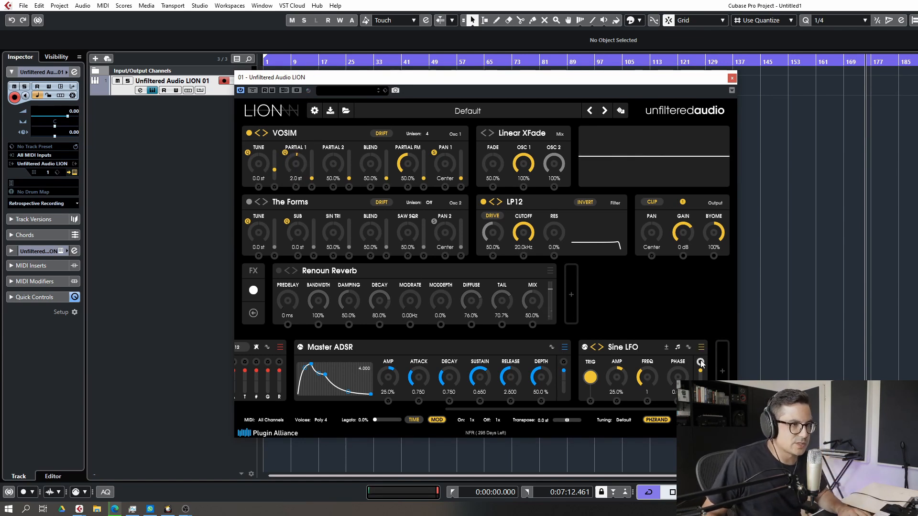
mouse_move(701, 362)
mouse_down()
mouse_move(288, 249)
mouse_move(296, 188)
mouse_up()
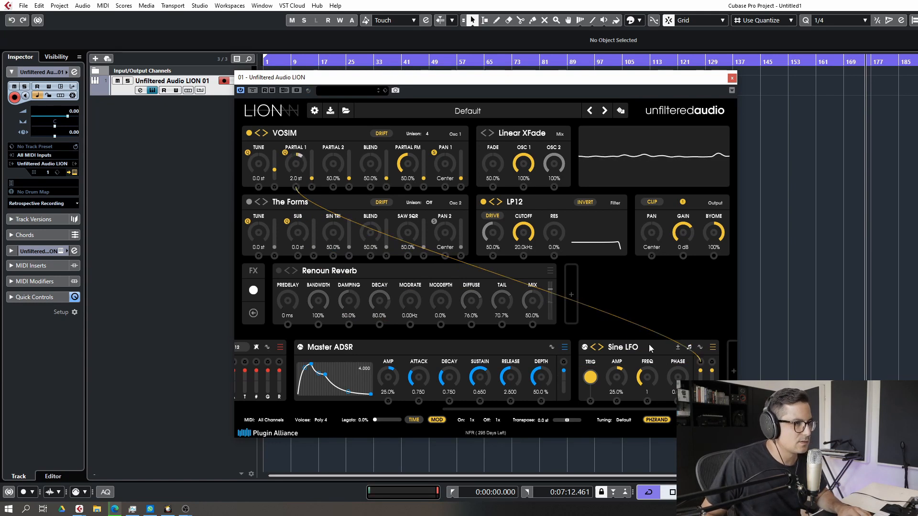
drag(647, 385, 647, 381)
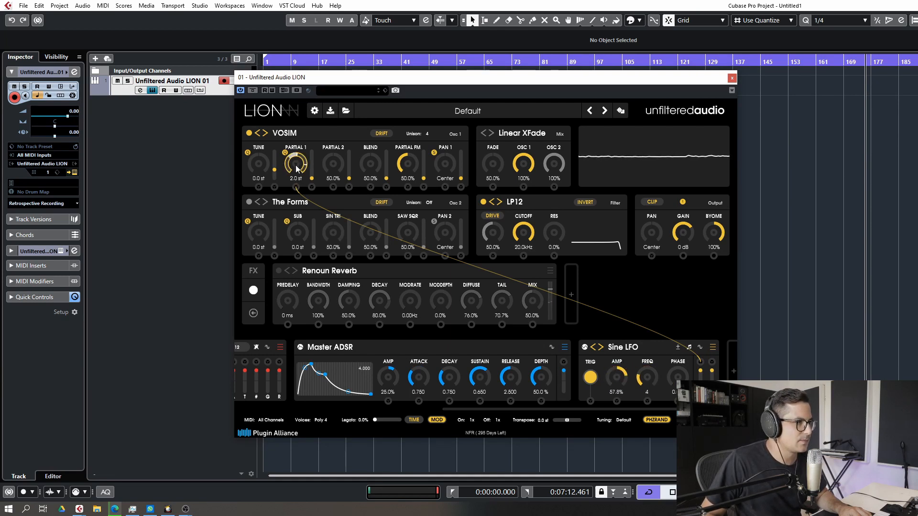
Set Partial 1 to -4.0 st and raise its unison depth
drag(304, 169, 336, 164)
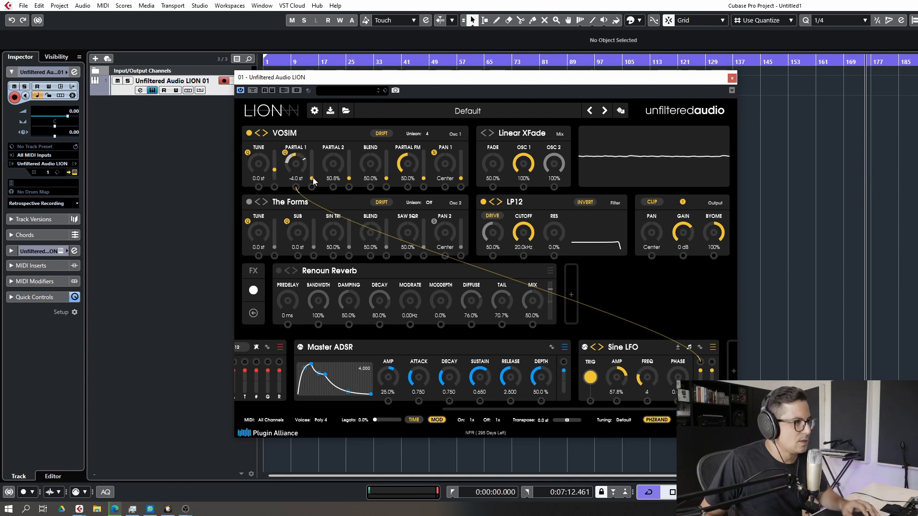
mouse_move(313, 184)
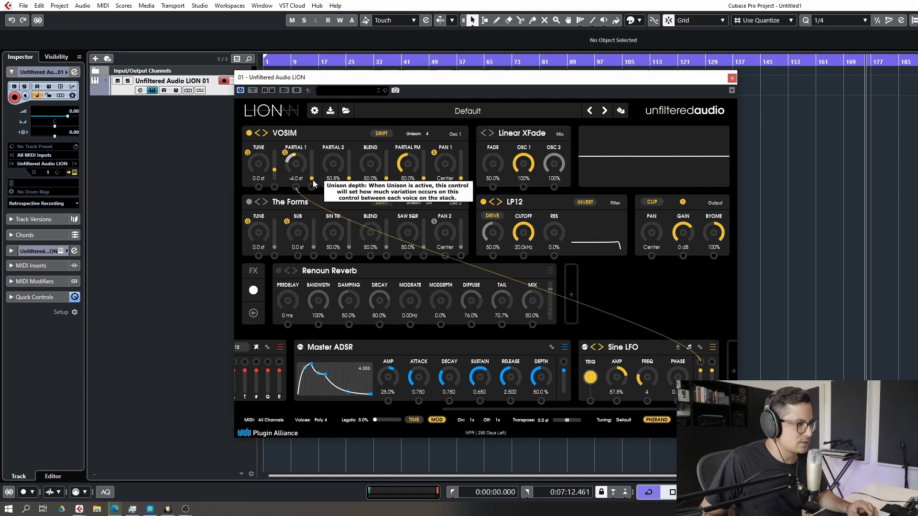
drag(314, 181, 314, 173)
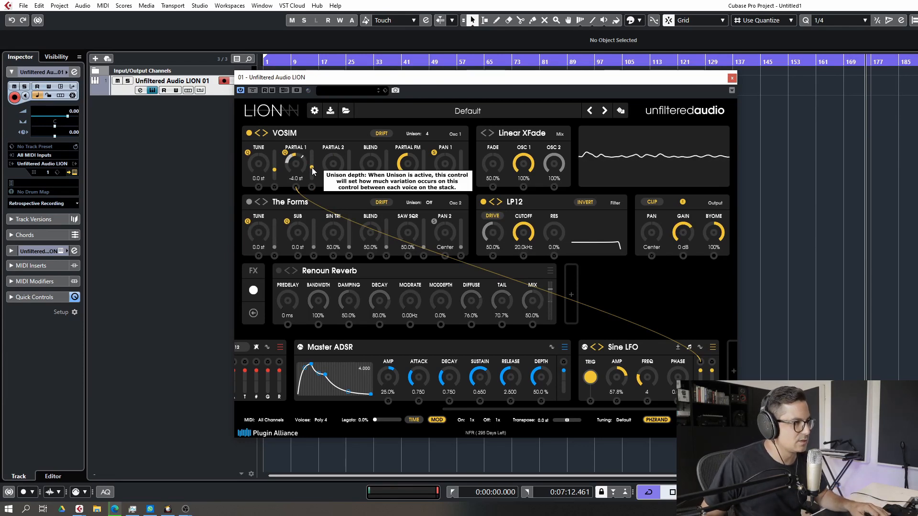
drag(313, 171, 313, 168)
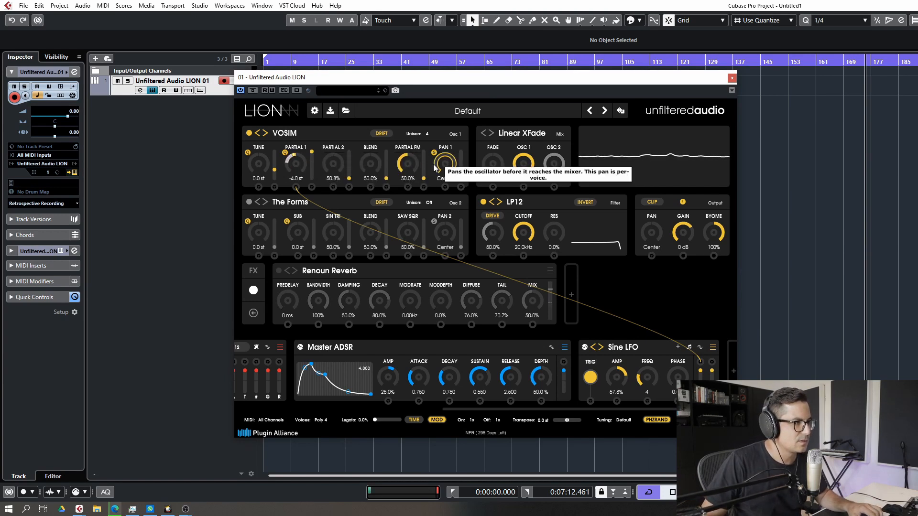
Add a second Sine LFO, route it to Partial 2, and set its amp to 57.8% and frequency to 6
click(730, 373)
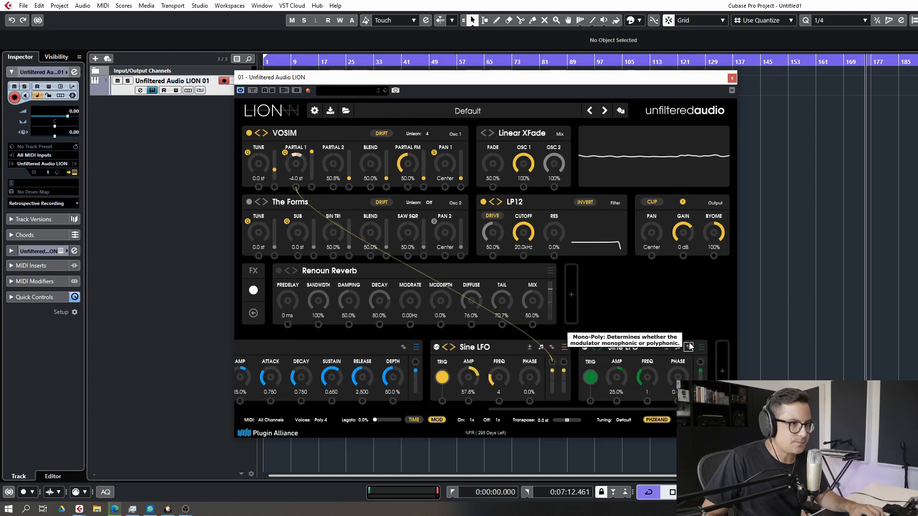
drag(700, 363, 334, 187)
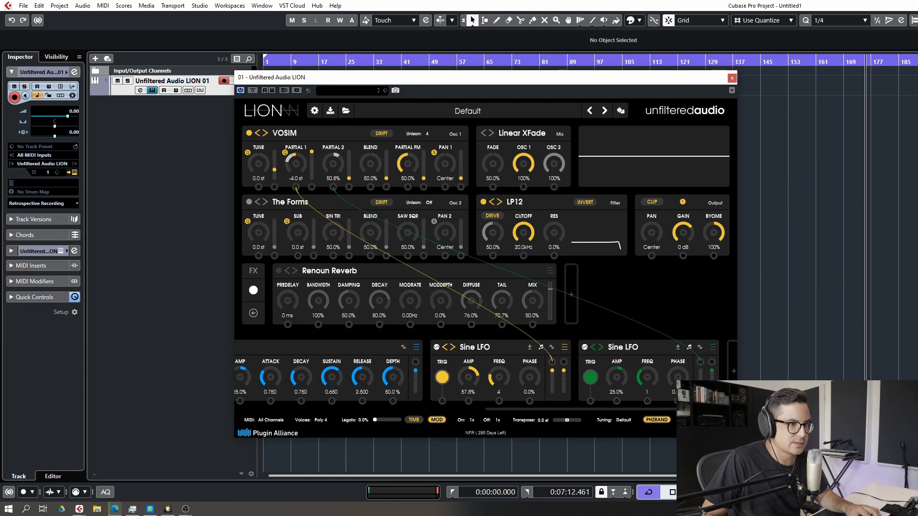
drag(625, 373, 629, 358)
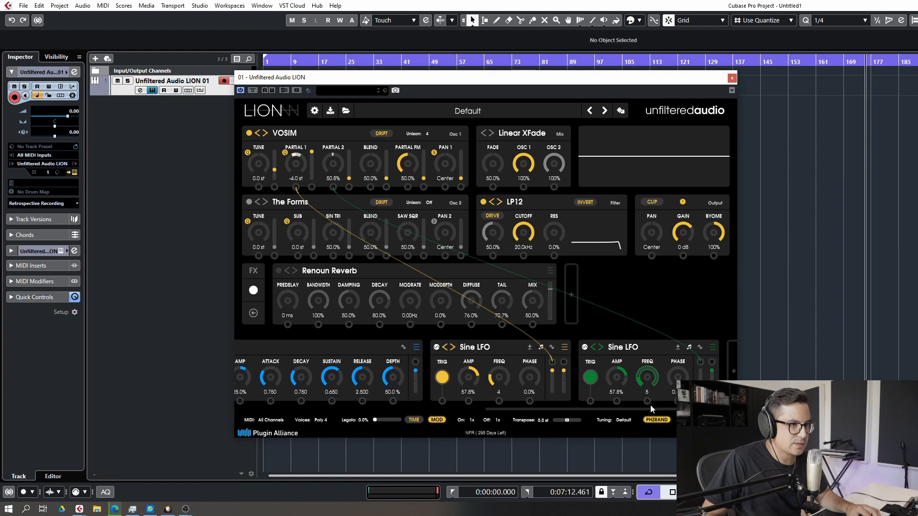
drag(650, 406, 652, 401)
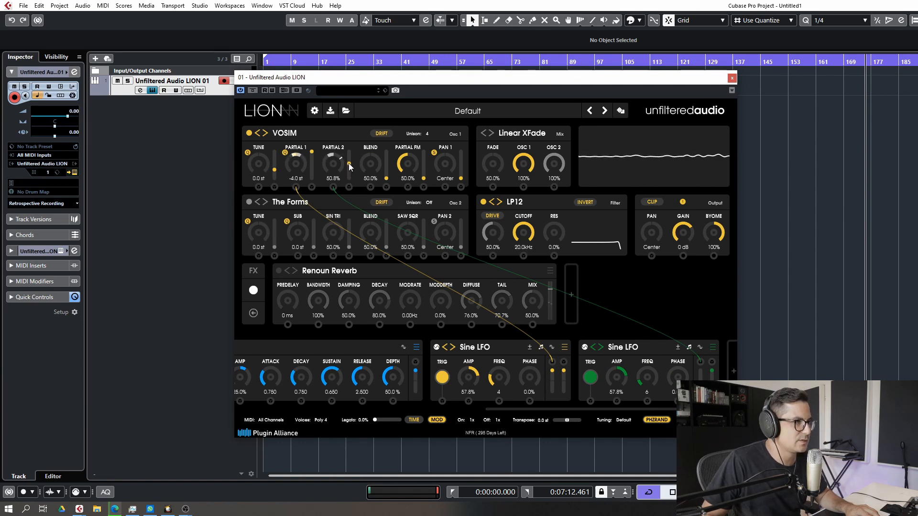
Set the VOSIM Partial FM to 58.0%
drag(373, 165, 378, 159)
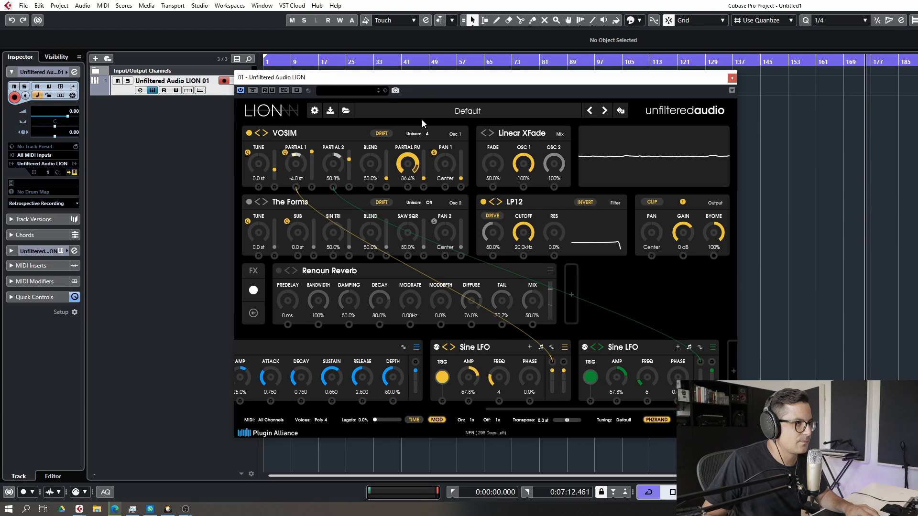
drag(421, 119, 416, 158)
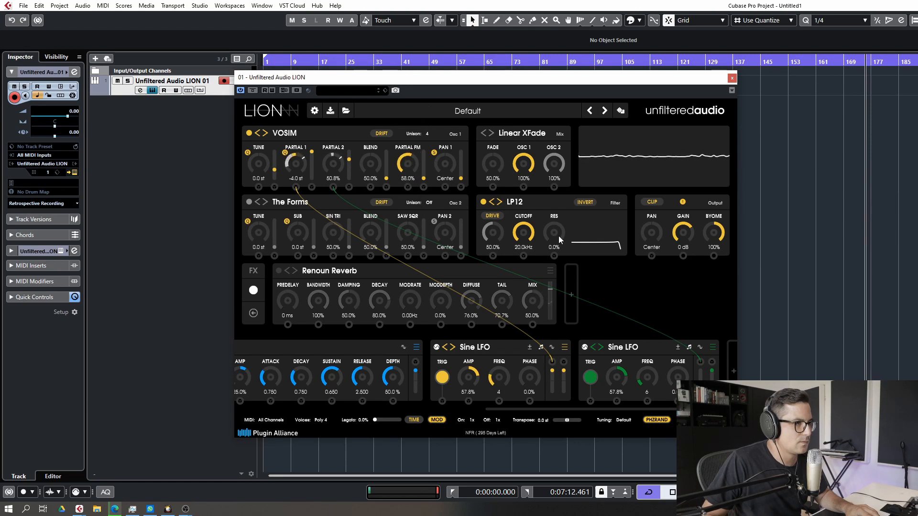
Add a third modulator and change it to the Chaos random source
click(733, 371)
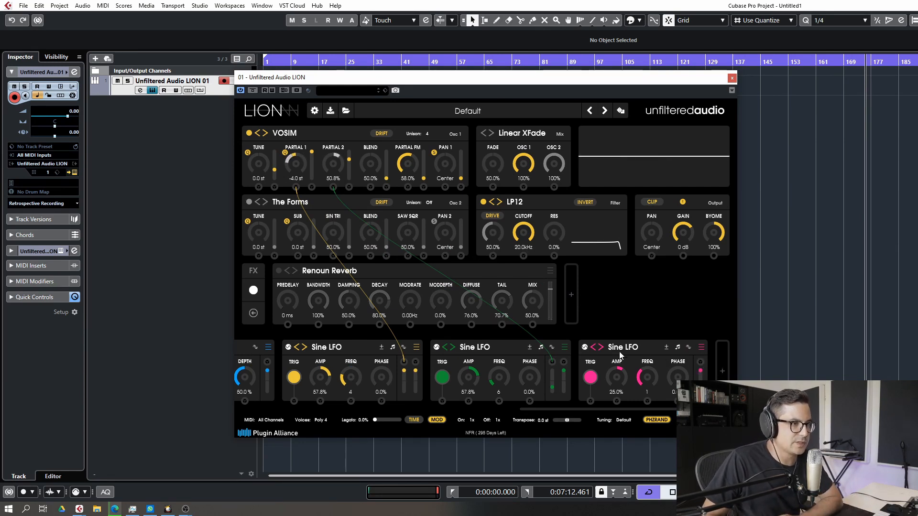
click(701, 348)
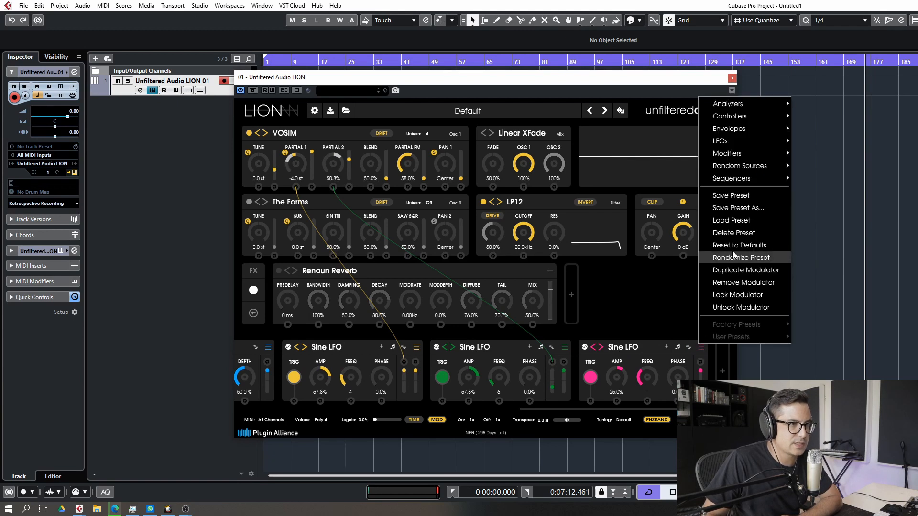
mouse_move(746, 166)
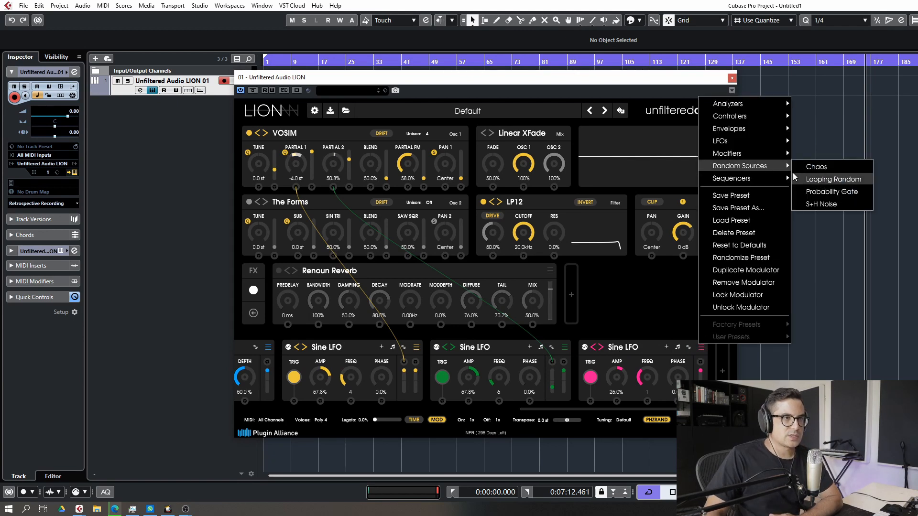
click(816, 167)
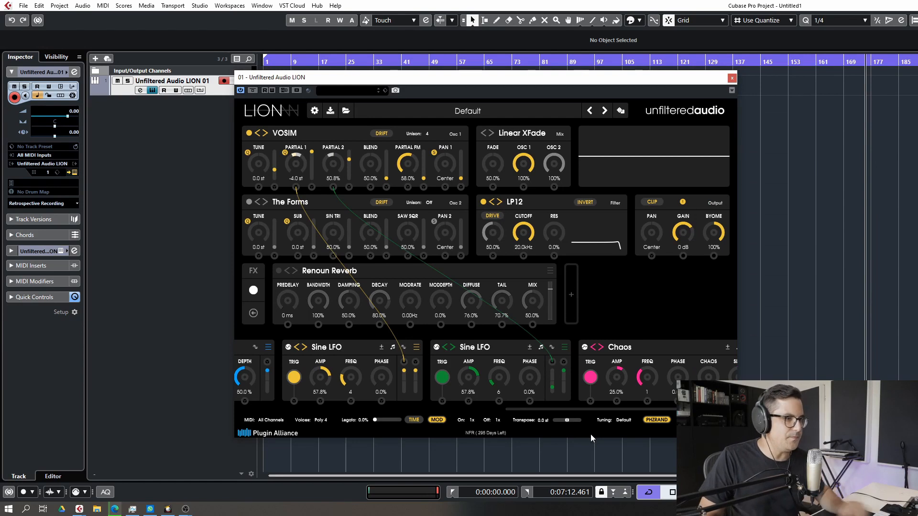
Set the Chaos modulator's frequency to 4 and its Chaos amount to 60.4%
scroll(616, 404, right, 3)
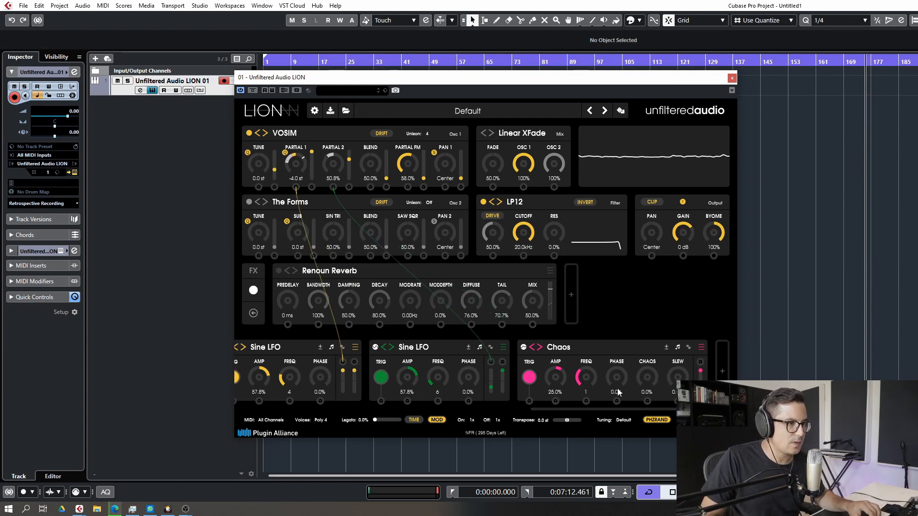
drag(591, 384, 591, 396)
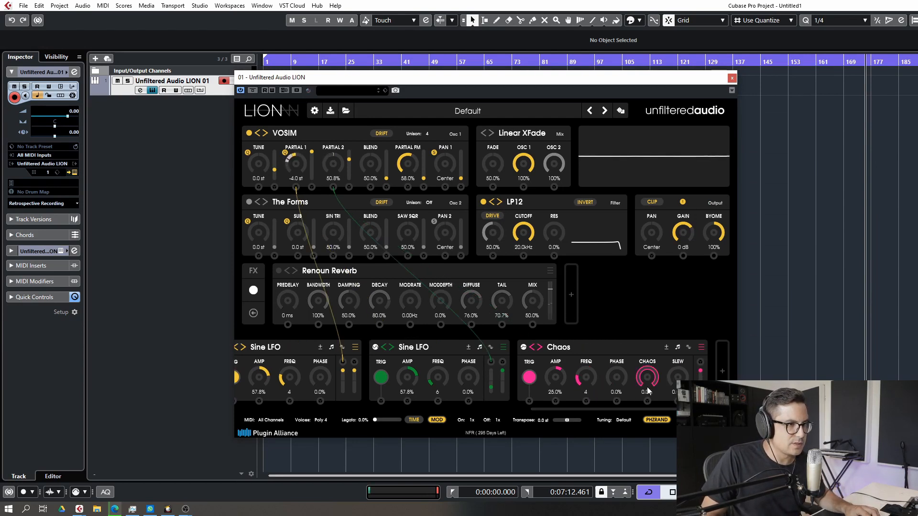
drag(648, 392, 660, 334)
drag(663, 303, 664, 301)
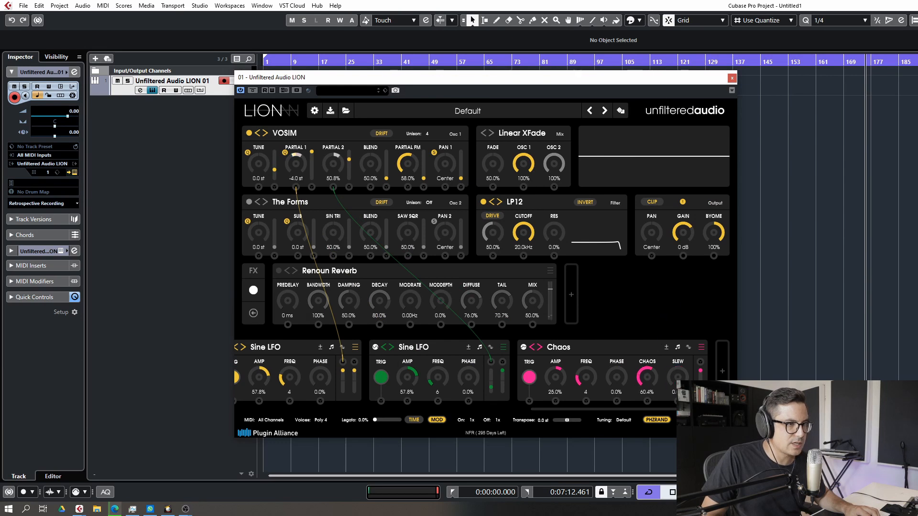
Raise the Chaos modulator's slew and route it to the Partial FM knob
drag(681, 388, 702, 302)
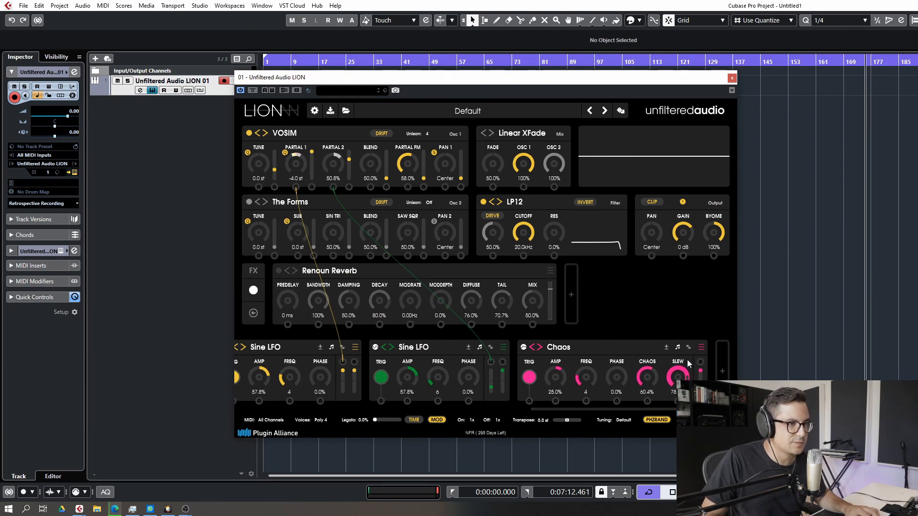
drag(688, 363, 410, 187)
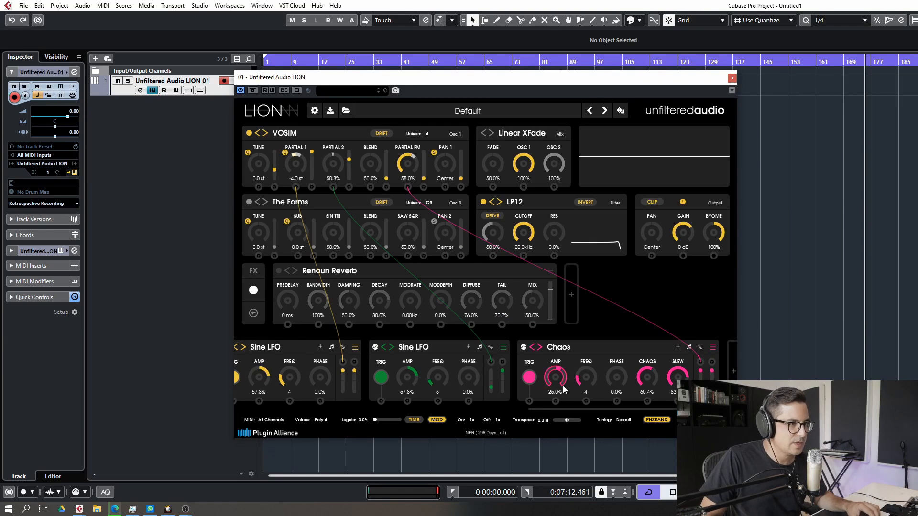
Set the Chaos modulator's amp to 100%, Chaos to 71.2%, slew higher, and frequency to 1/2 T
drag(589, 379, 604, 340)
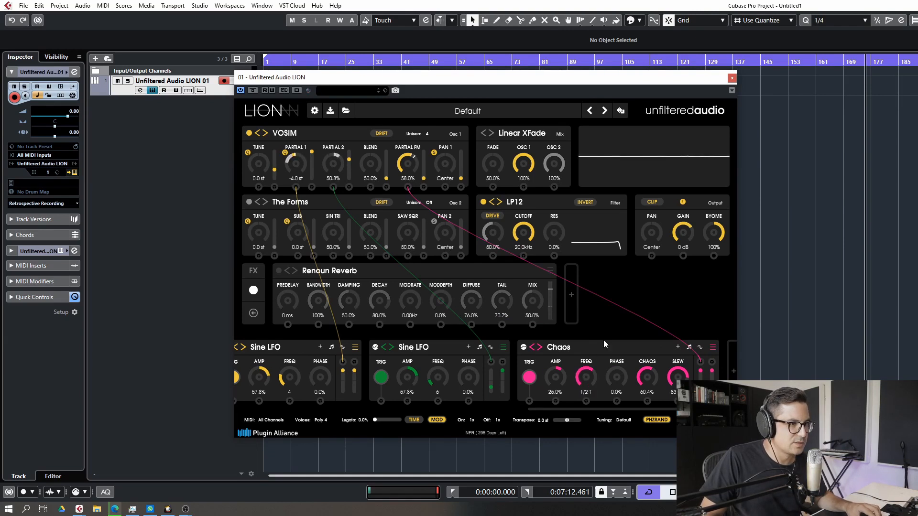
drag(550, 379, 557, 335)
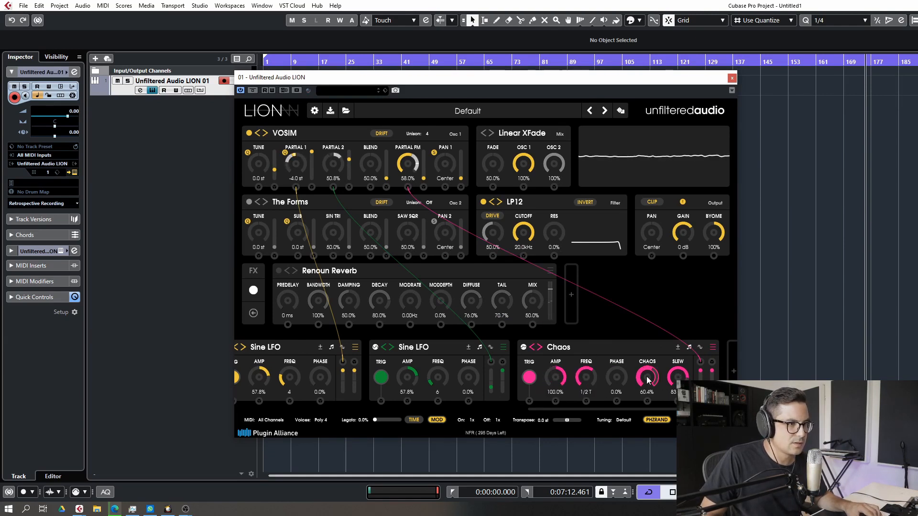
drag(648, 379, 681, 411)
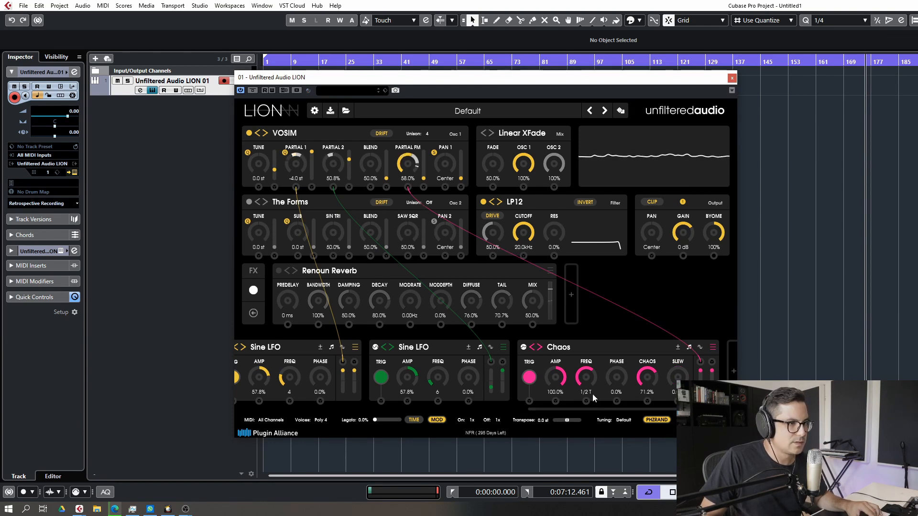
drag(592, 381, 592, 371)
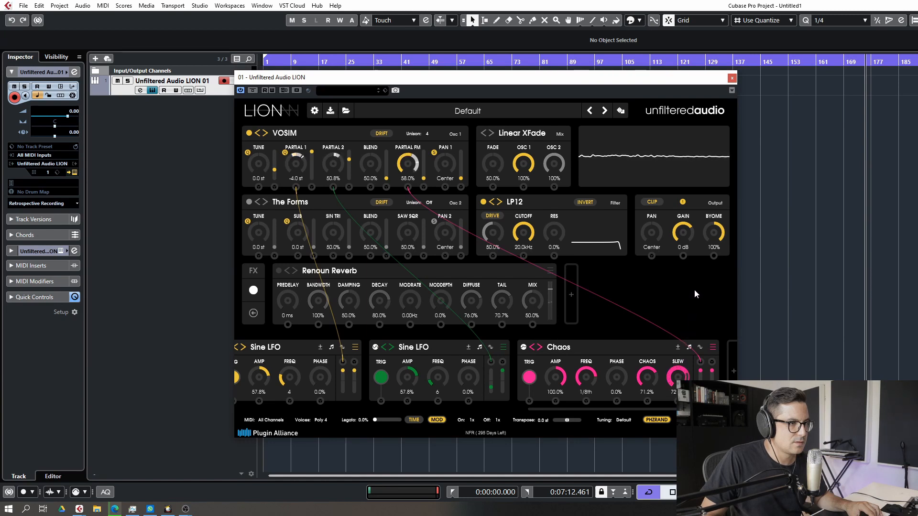
drag(697, 276, 699, 262)
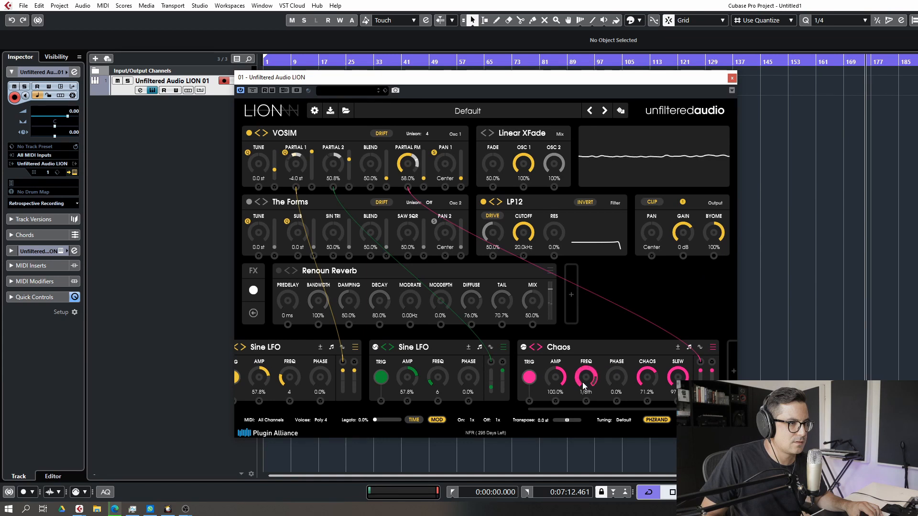
drag(589, 390, 586, 375)
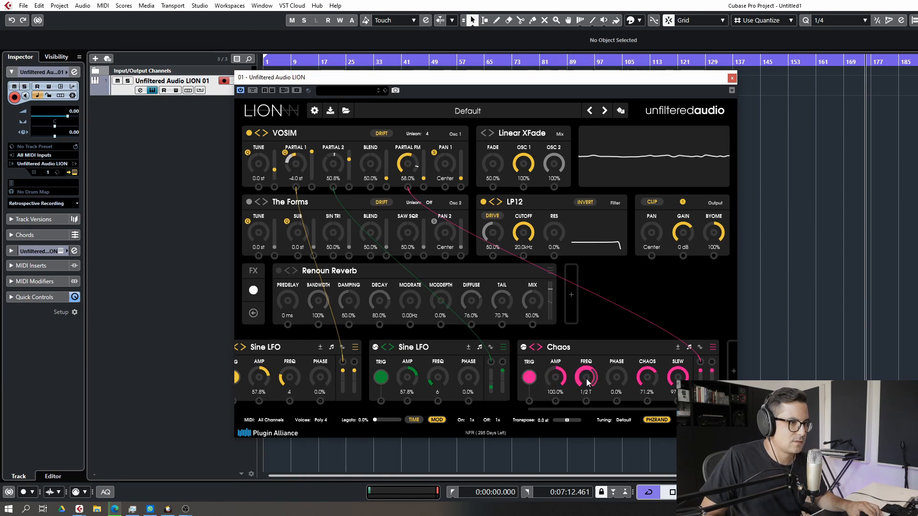
Raise the Chaos modulator's slew slightly and lower its amp to 56.8%
drag(679, 385, 679, 382)
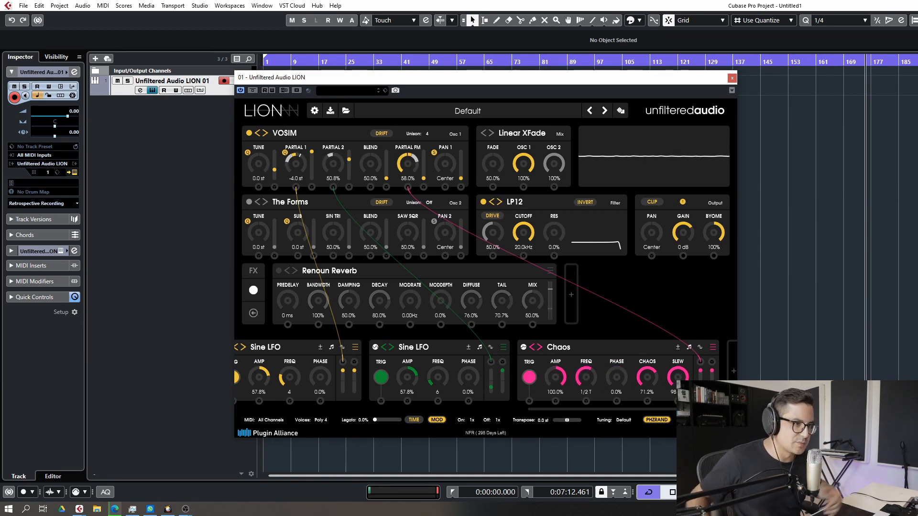
drag(555, 383, 555, 407)
Set the VOSIM oscillator's Partial FM to 46.0% and its tune to -12.0 st
drag(409, 171, 409, 182)
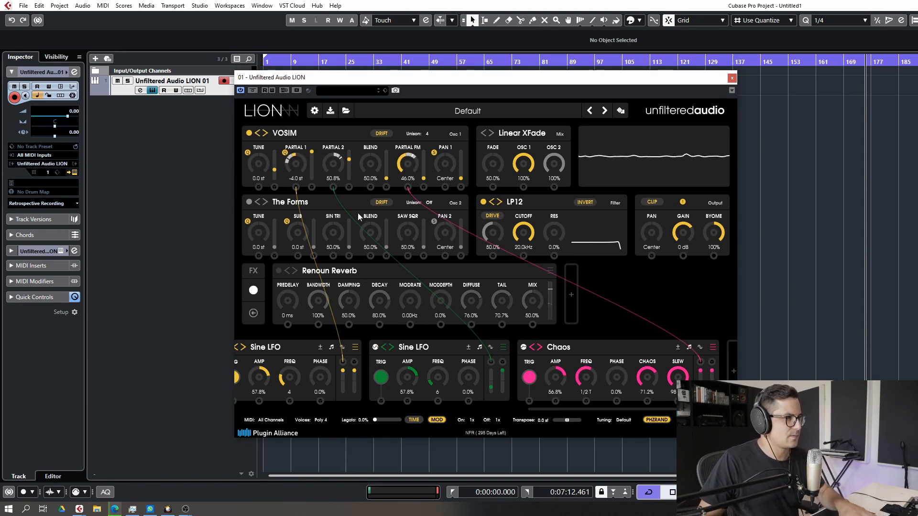
drag(265, 165, 265, 187)
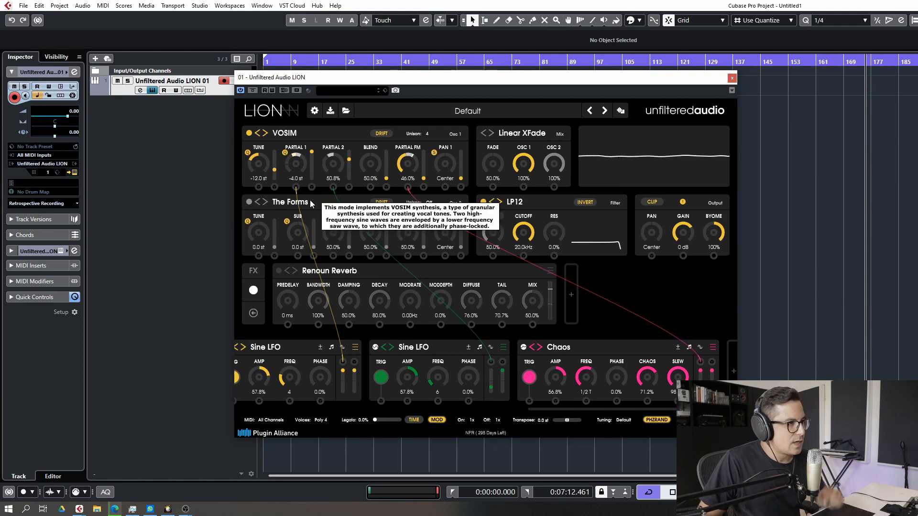
Enable the second oscillator and switch its type to Circuit Bent
click(249, 202)
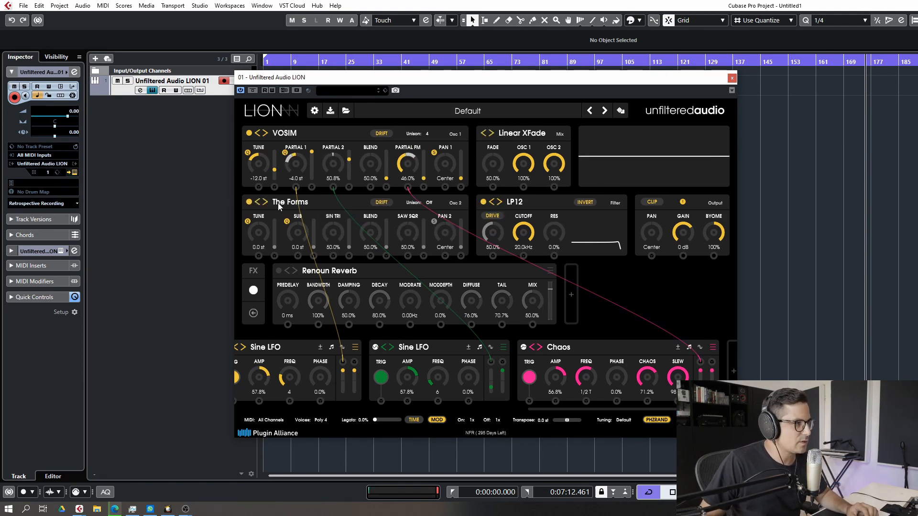
click(280, 206)
mouse_move(310, 250)
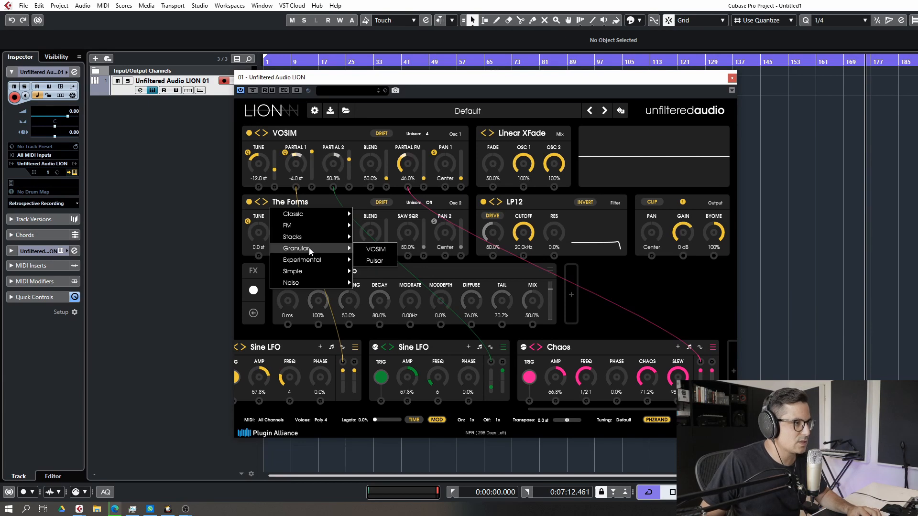
mouse_move(326, 267)
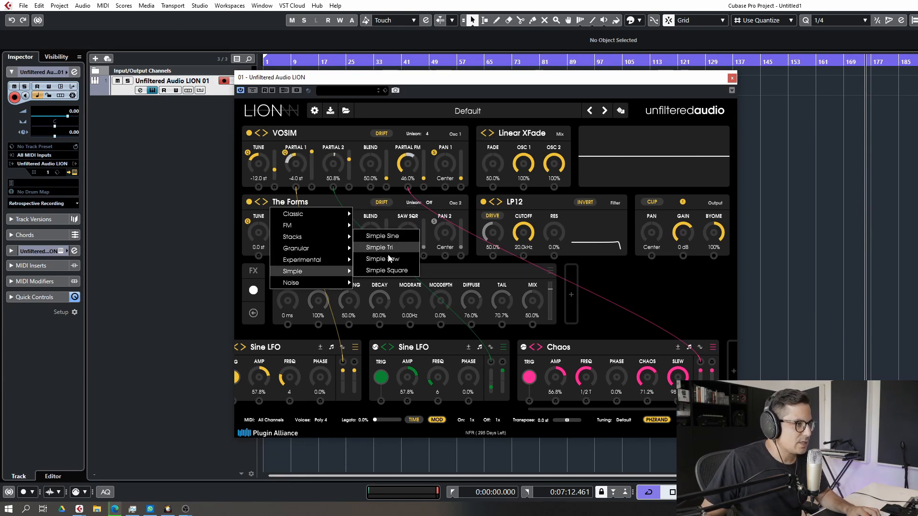
click(383, 236)
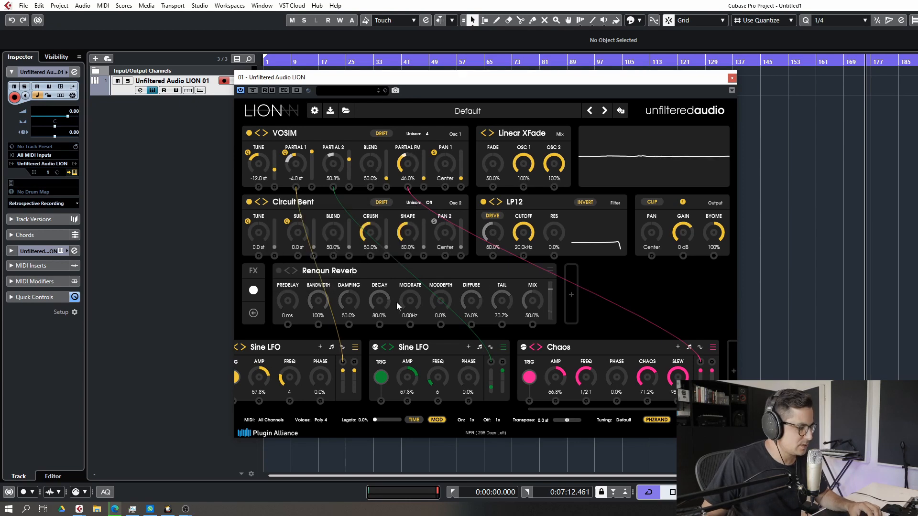
Set the Circuit Bent oscillator's crush to 29.6% and shape to 28.4%
drag(371, 232, 380, 208)
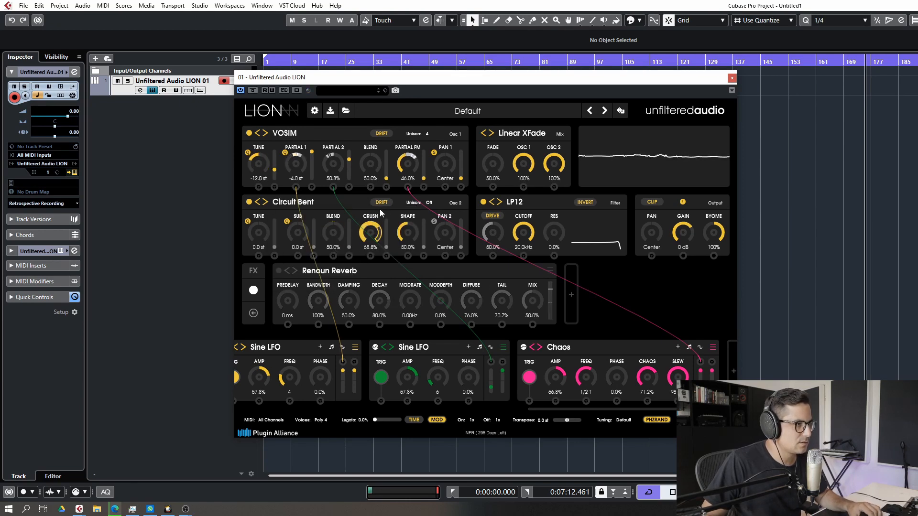
drag(391, 175, 384, 207)
drag(407, 231, 402, 260)
drag(371, 233, 372, 259)
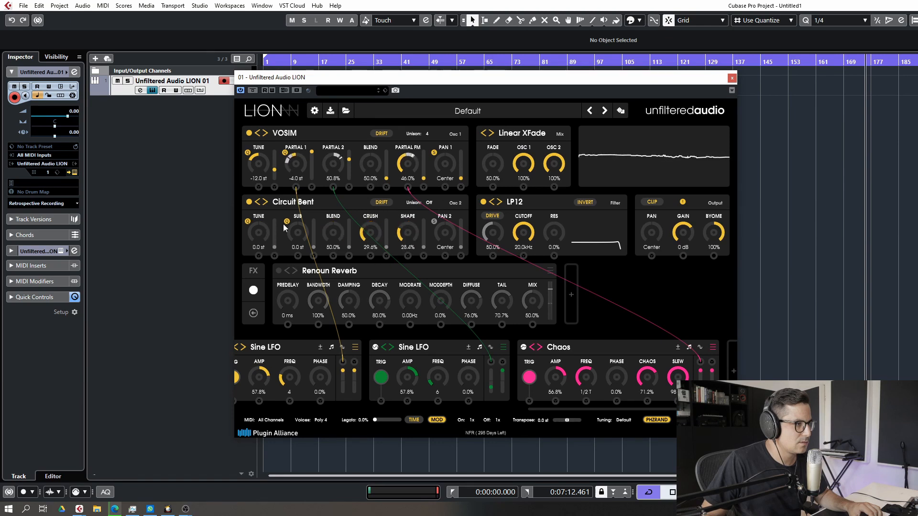
Switch the second oscillator's type to Dust
click(266, 203)
click(275, 203)
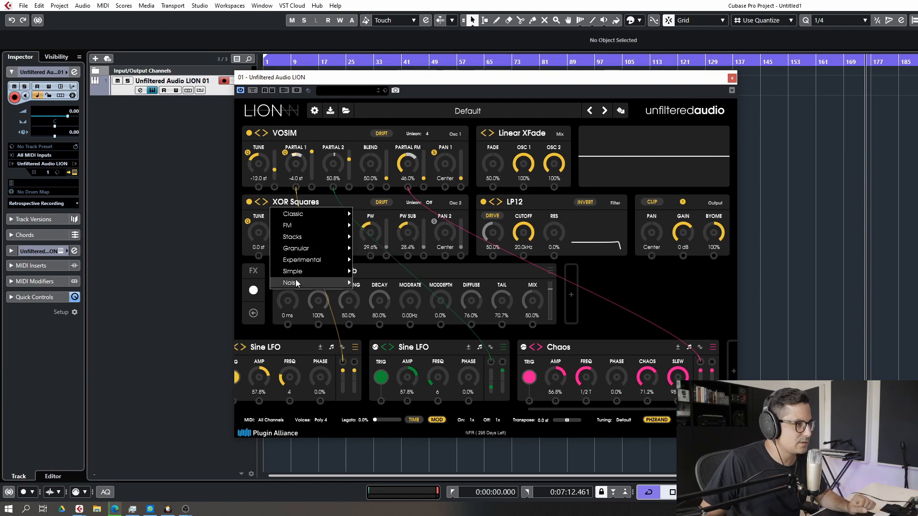
mouse_move(350, 285)
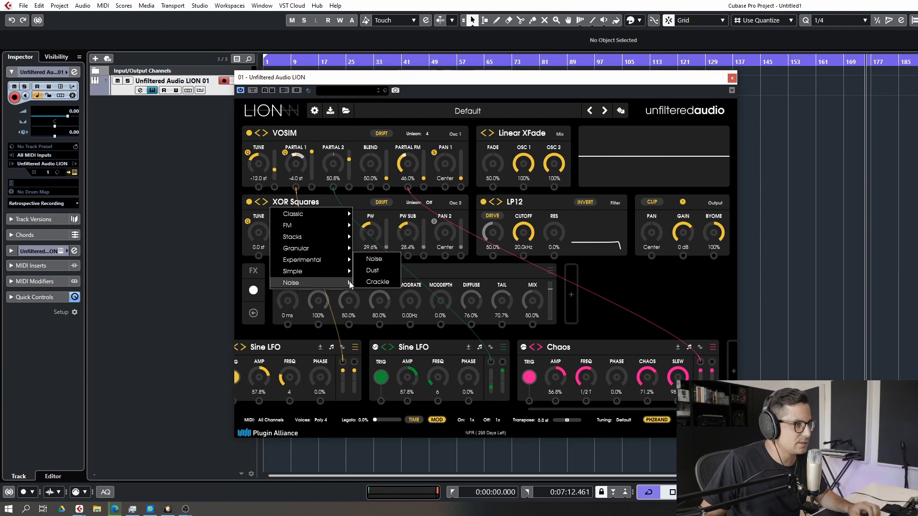
click(373, 270)
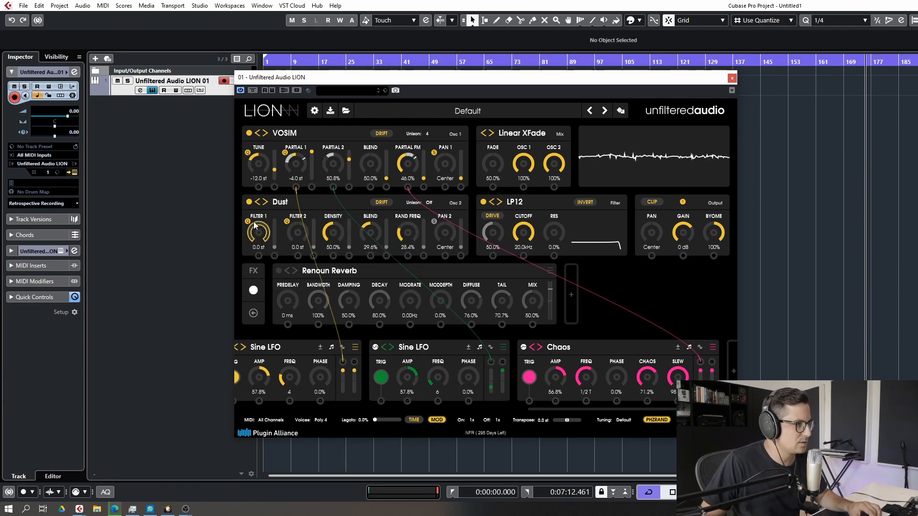
click(266, 204)
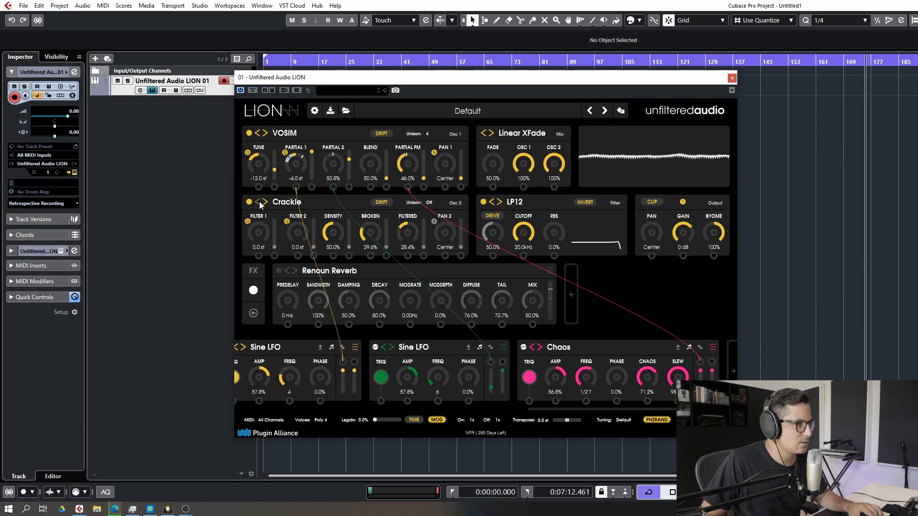
click(259, 203)
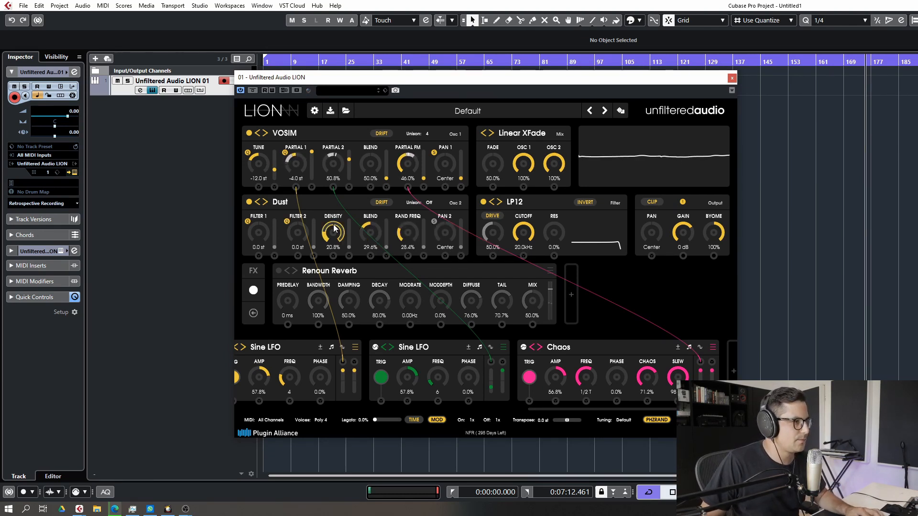
Set the Dust oscillator's rand freq to 46.4% and its unison to 4 voices
drag(414, 240, 437, 219)
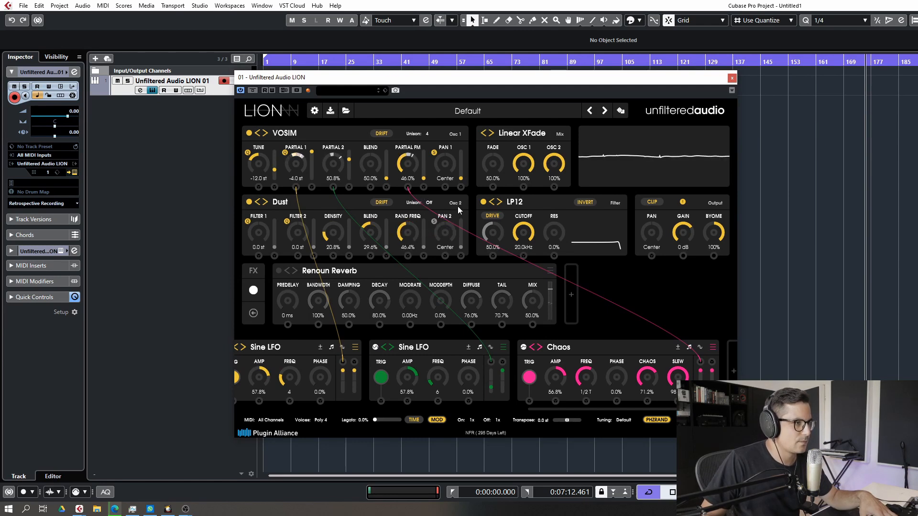
click(428, 203)
click(442, 241)
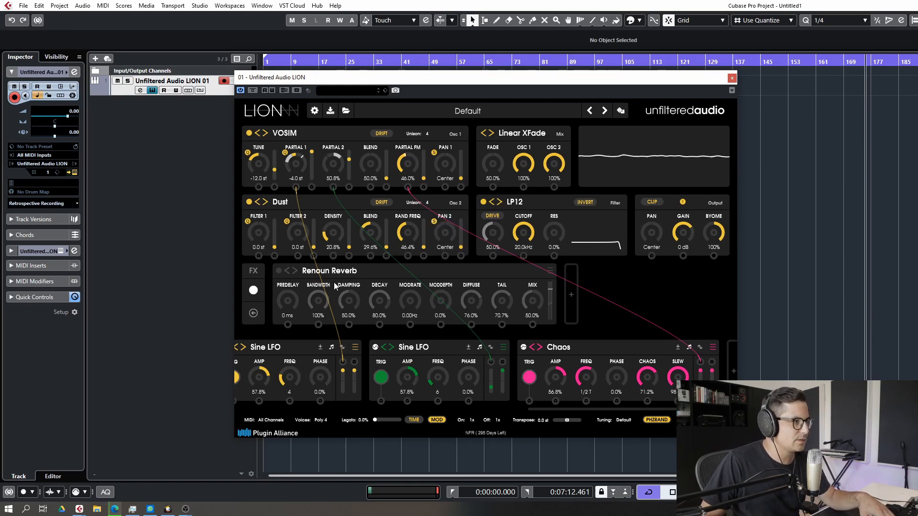
Set the Dust oscillator's density to 13.2% and its blend to 50.4%
drag(332, 234, 327, 243)
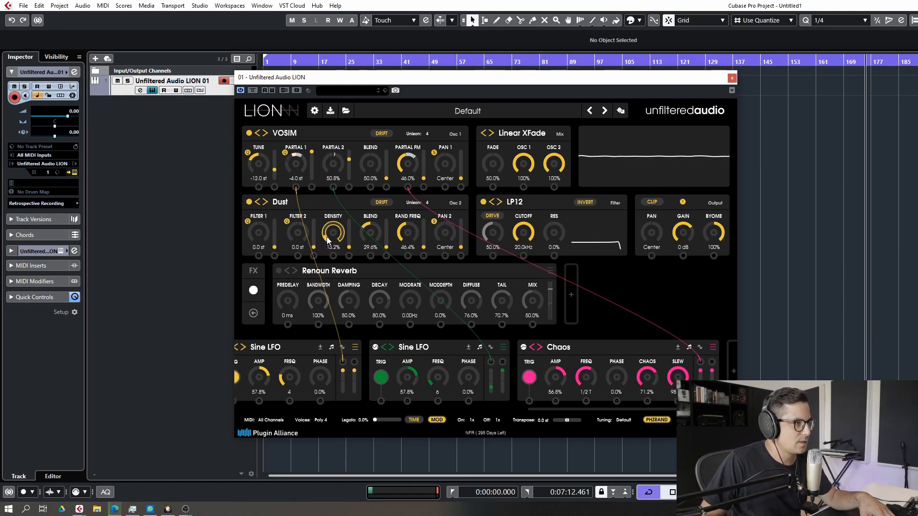
drag(375, 235, 378, 234)
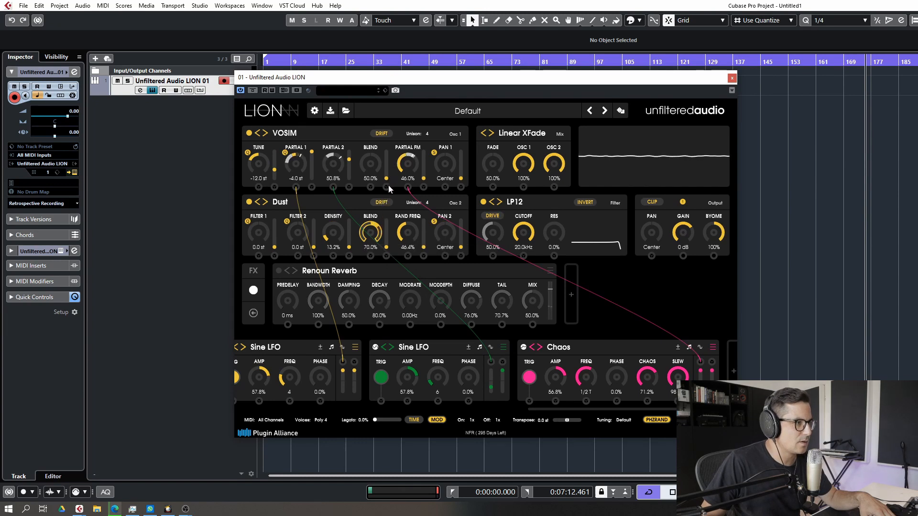
drag(389, 189, 387, 204)
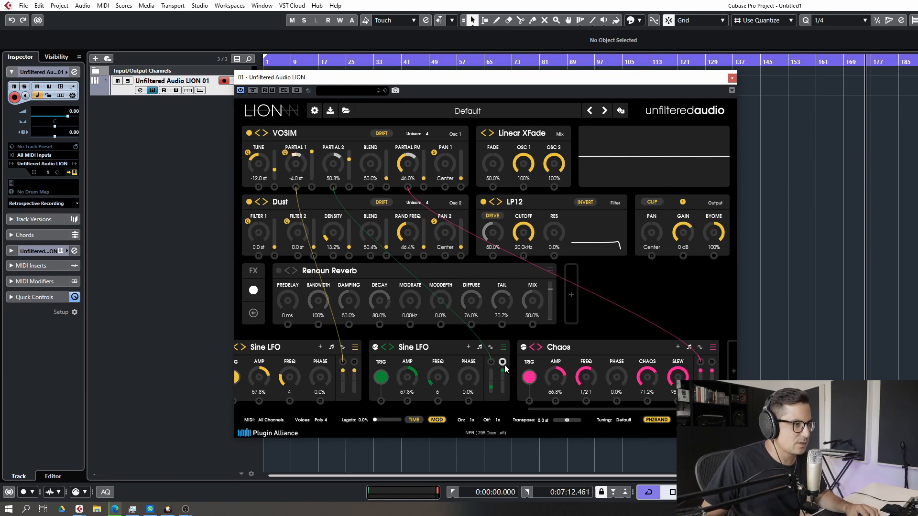
Route the first Sine LFO to the Dust oscillator's blend knob and adjust the modulation depth
drag(357, 365, 370, 256)
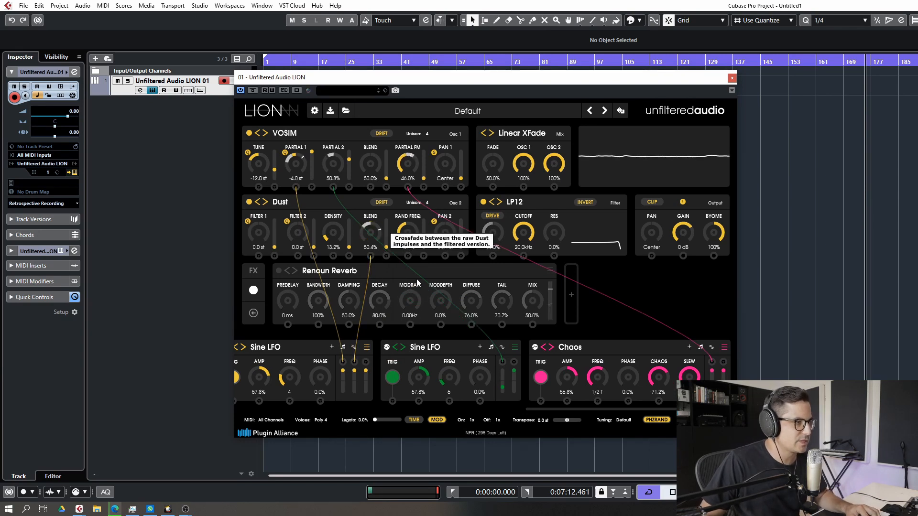
drag(385, 248, 387, 237)
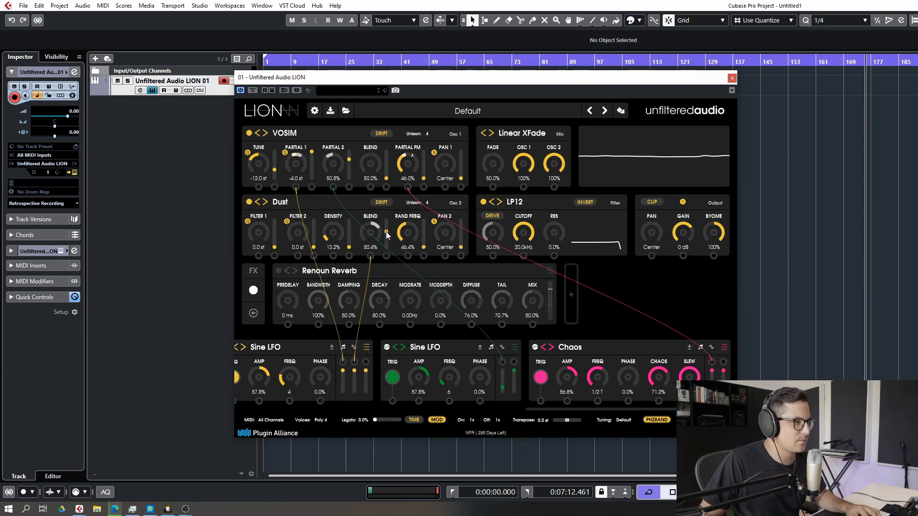
Set the Dust oscillator's density to 12.8%, filter 1 to 13.0 st and filter 2 to 12.0 st
scroll(336, 243, down, 1)
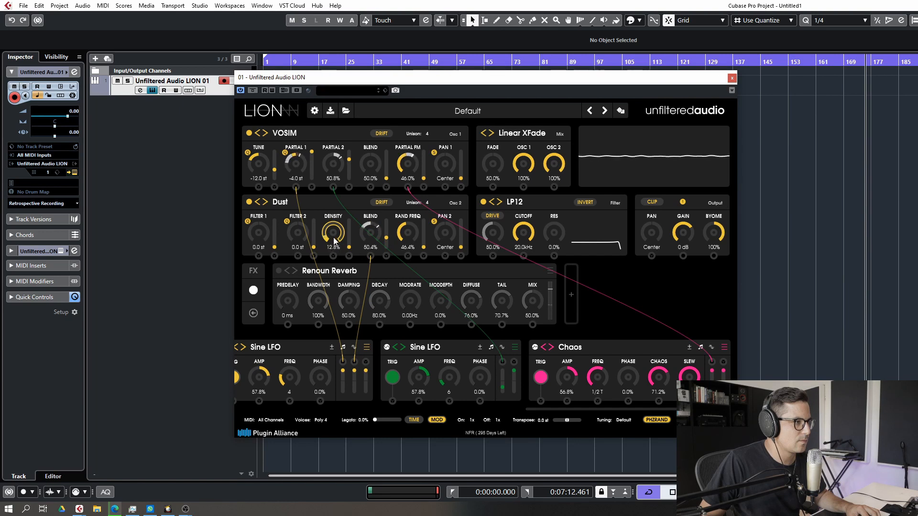
drag(295, 233, 307, 200)
drag(258, 233, 272, 208)
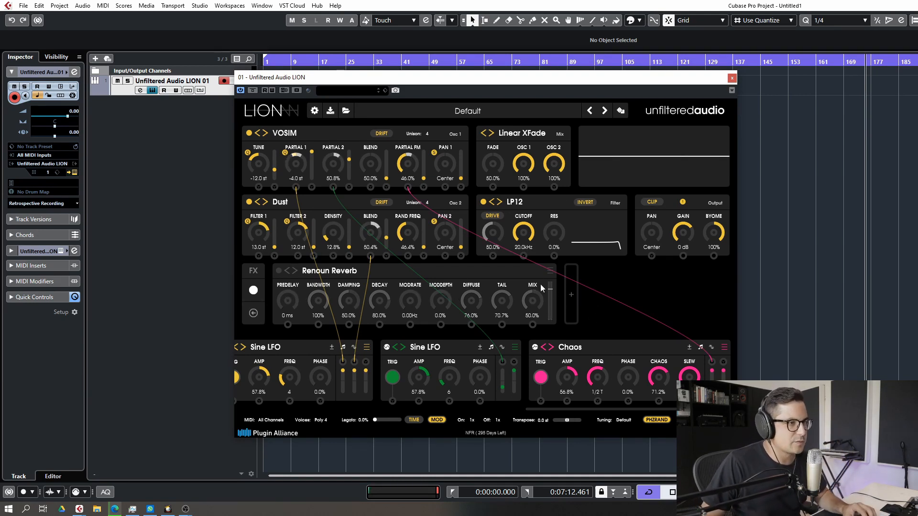
Add an effect before the Renoun Reverb and load the Granulator into that slot
click(571, 301)
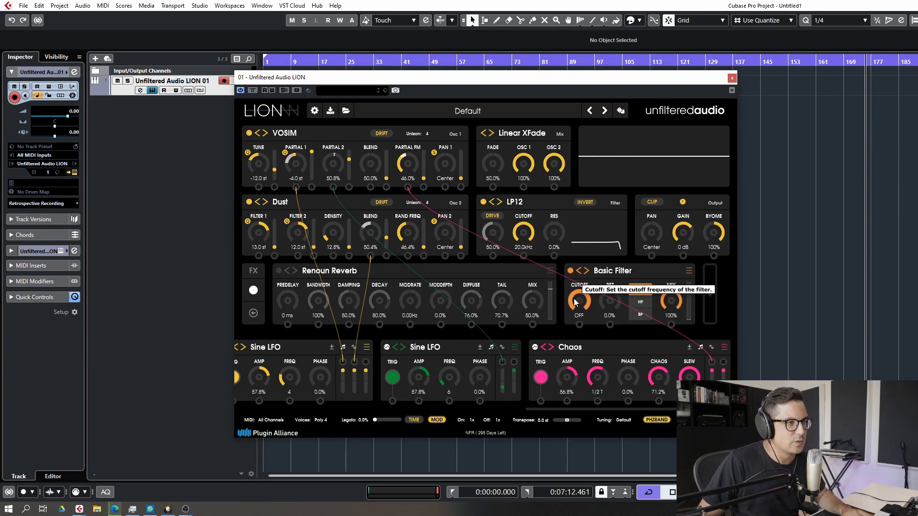
drag(665, 271, 387, 274)
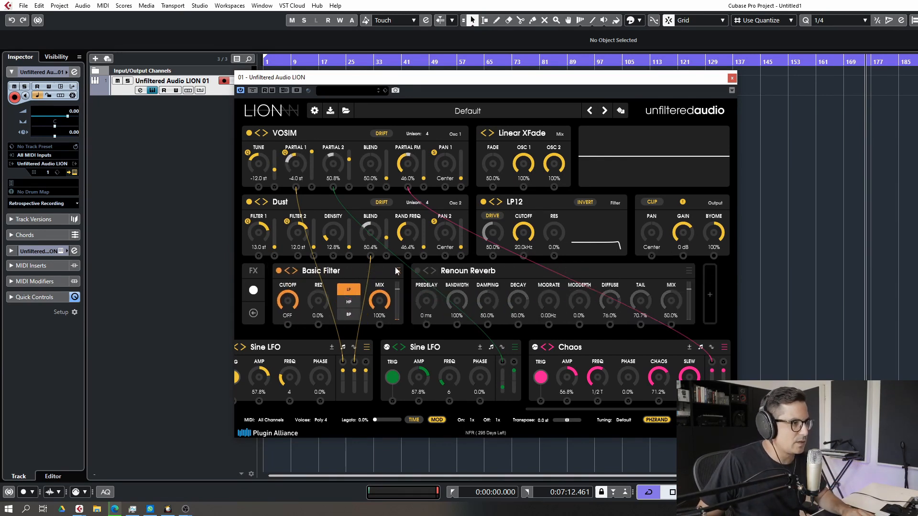
click(398, 272)
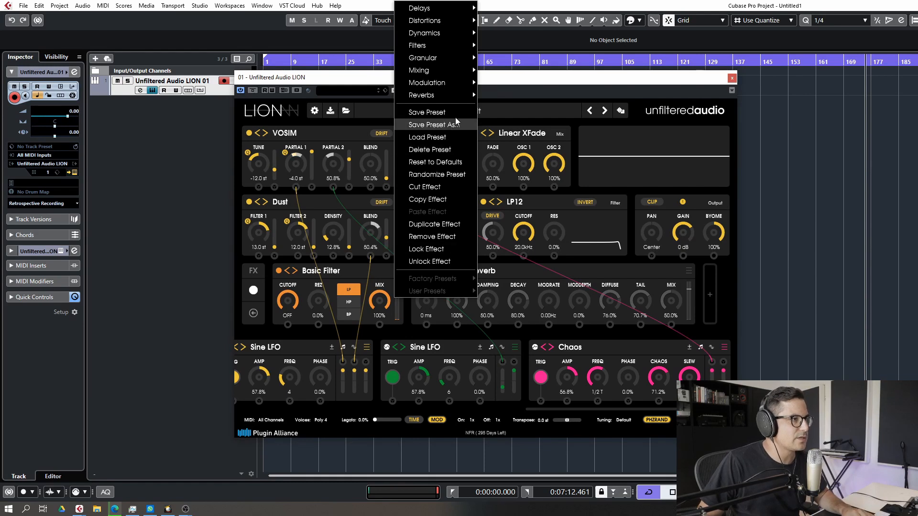
mouse_move(425, 57)
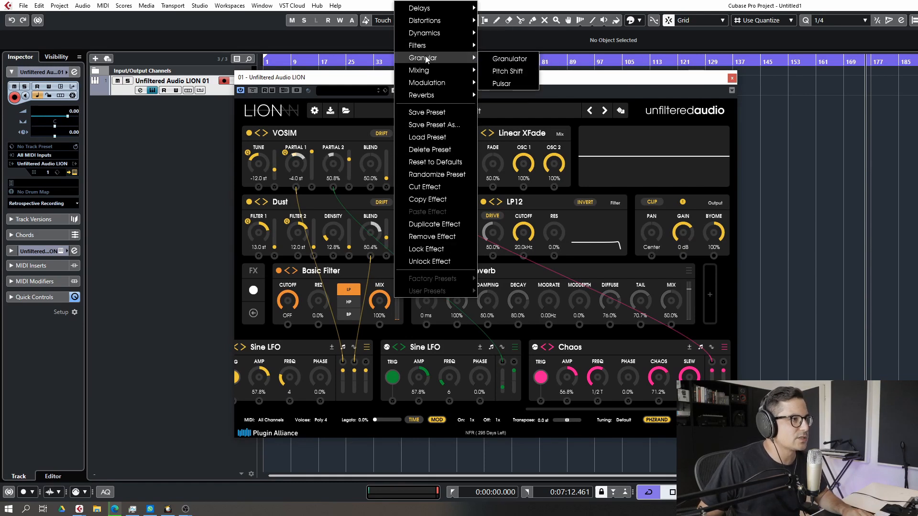
click(510, 59)
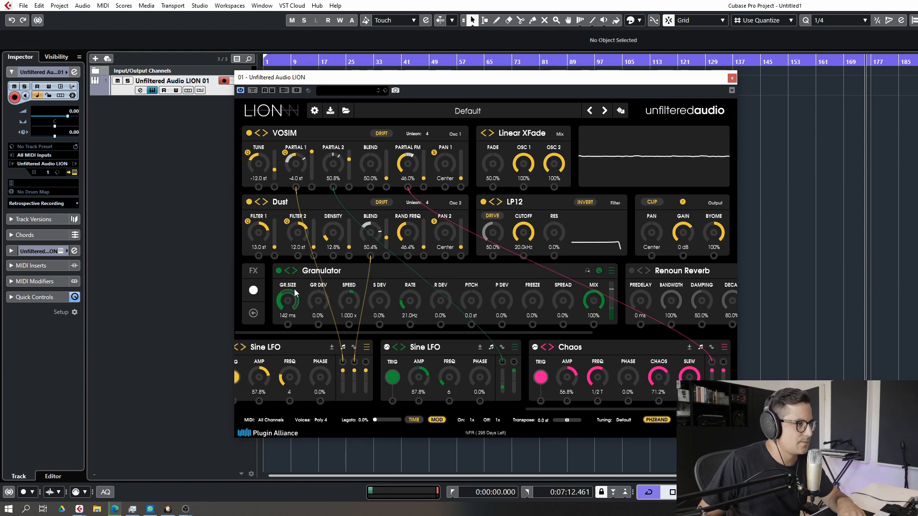
Set the Granulator's grain size to 383 ms and grain deviation to 11.2%
drag(297, 284, 329, 264)
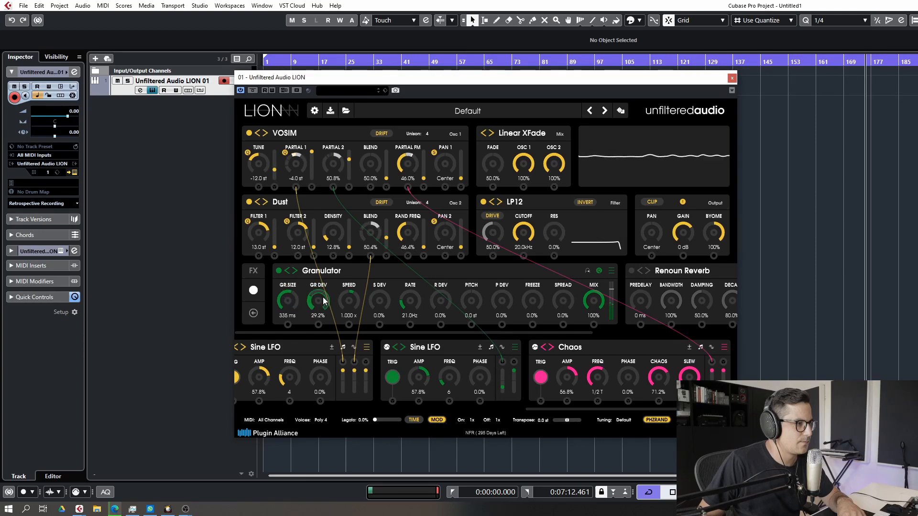
drag(323, 313, 297, 299)
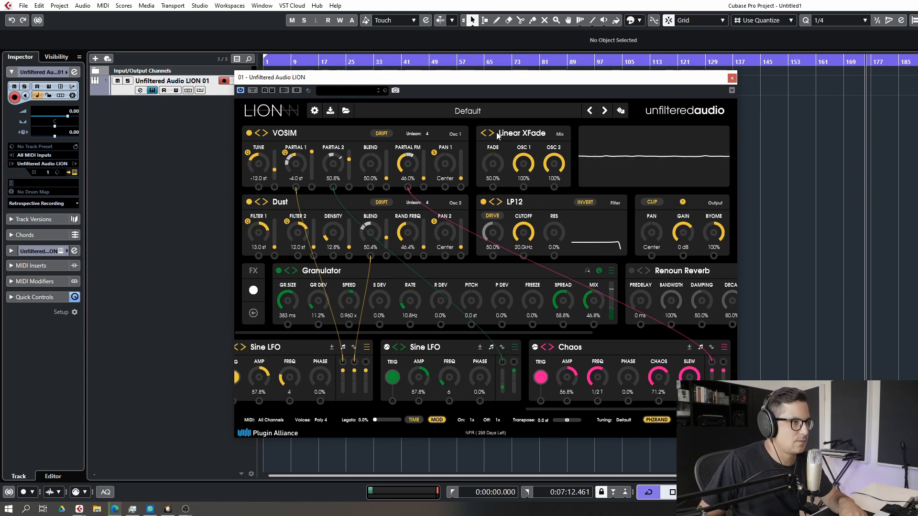
Switch the oscillator mixer to Compare mode and set its algo to 35.6%
click(491, 134)
click(491, 134)
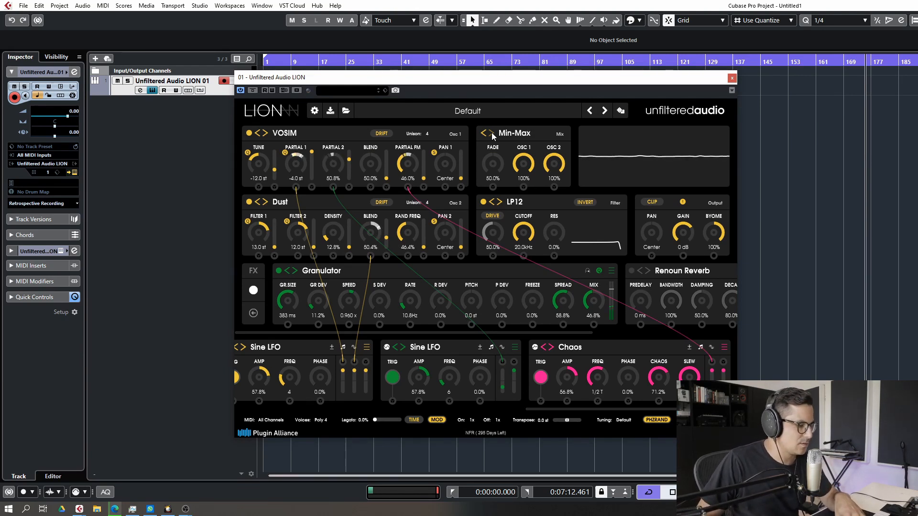
click(492, 134)
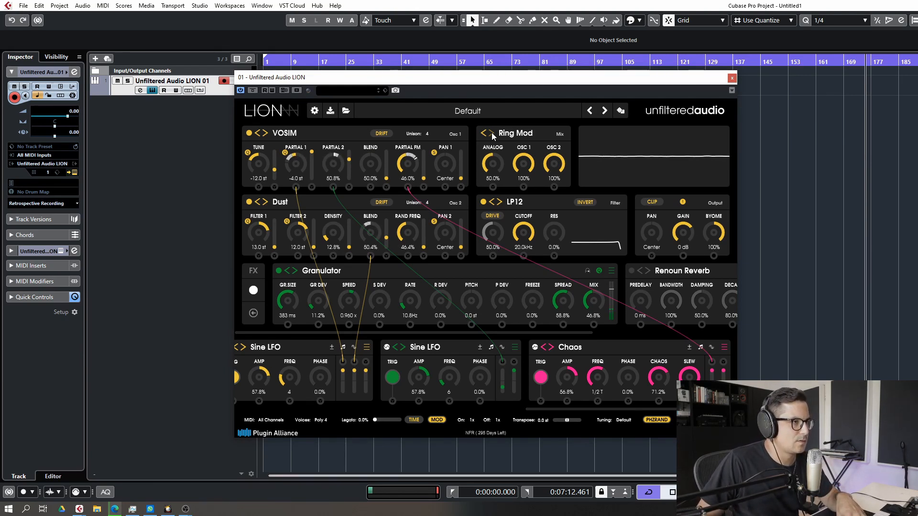
click(492, 134)
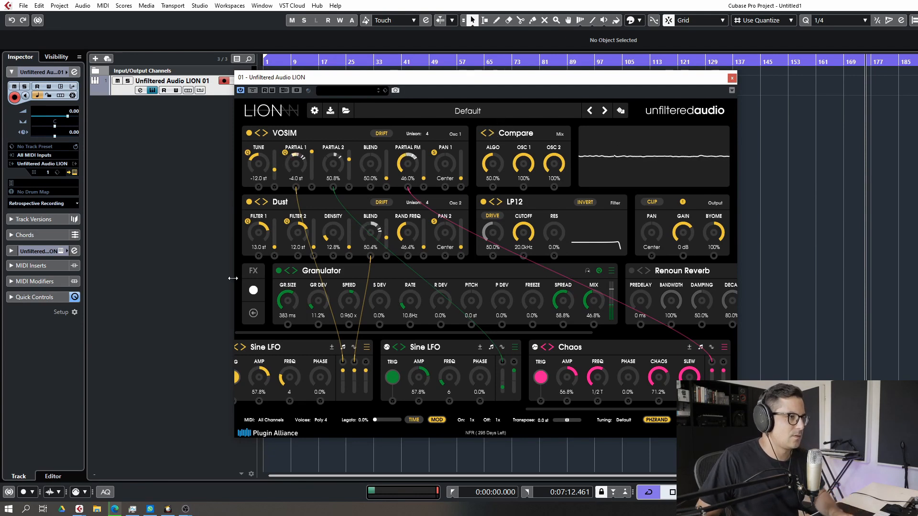
mouse_move(482, 162)
mouse_down()
mouse_move(485, 187)
mouse_move(486, 178)
mouse_up()
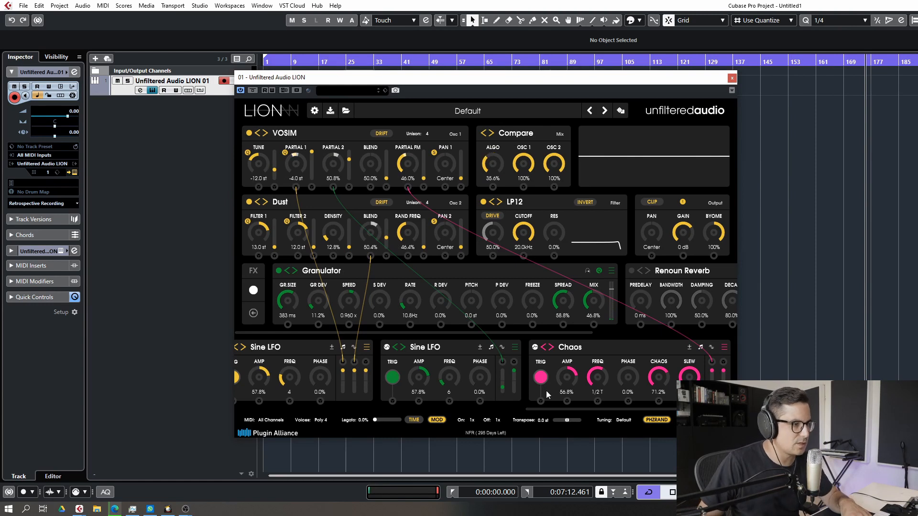
drag(558, 409, 577, 410)
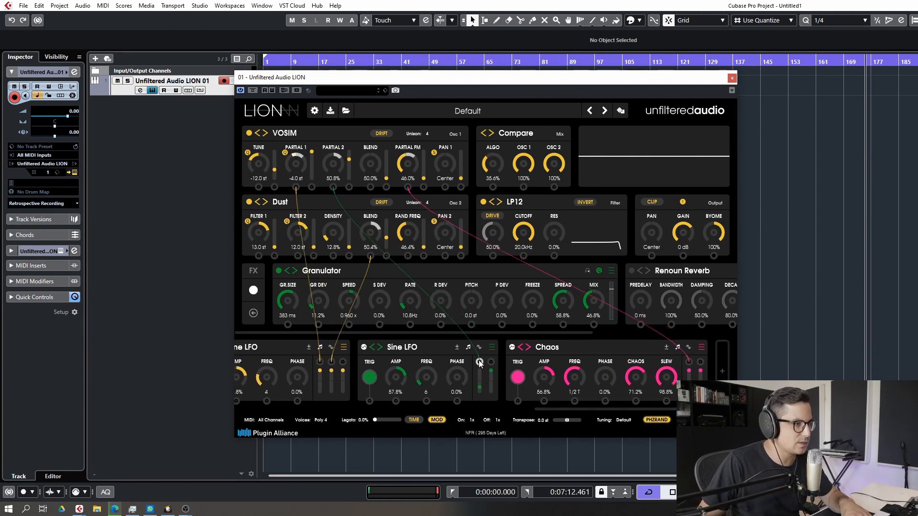
Route the Sine LFO modulator to the Compare mixer's algo control
drag(491, 365, 495, 165)
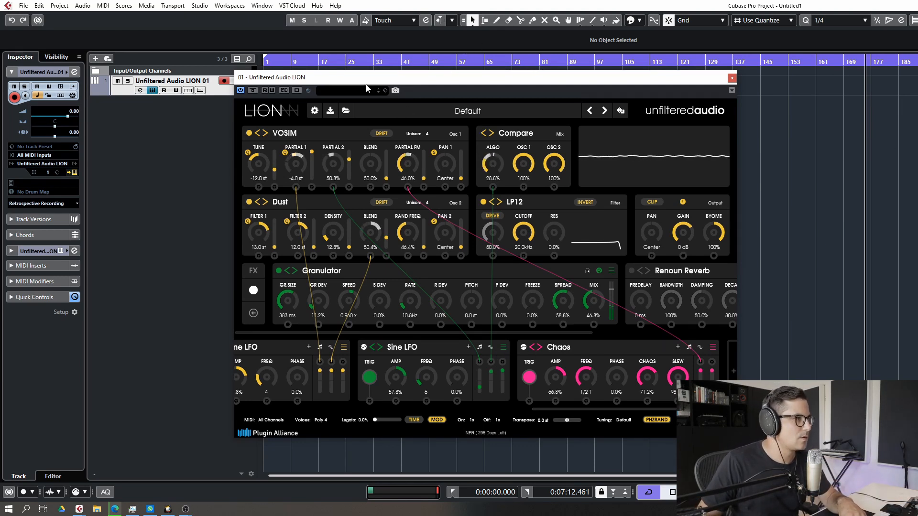
Set the Granulator's pitch to 12.0 st
drag(362, 82, 307, 107)
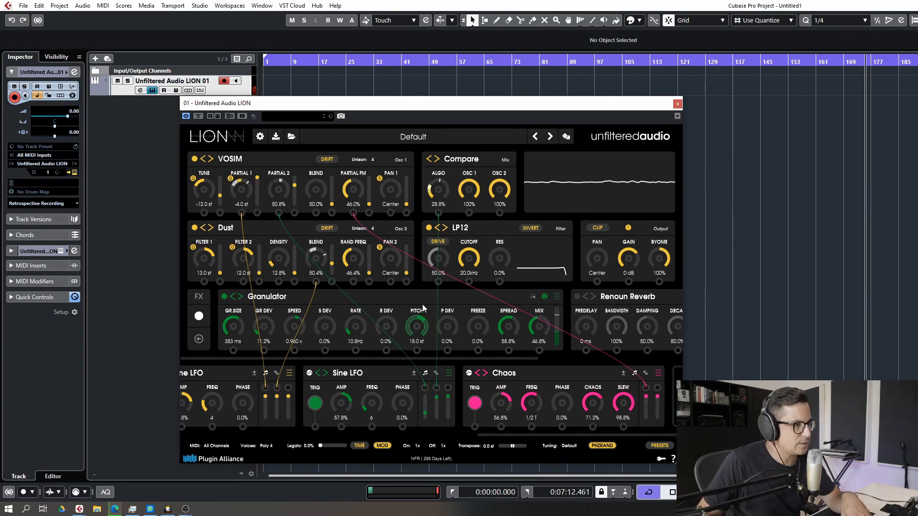
drag(424, 312, 424, 335)
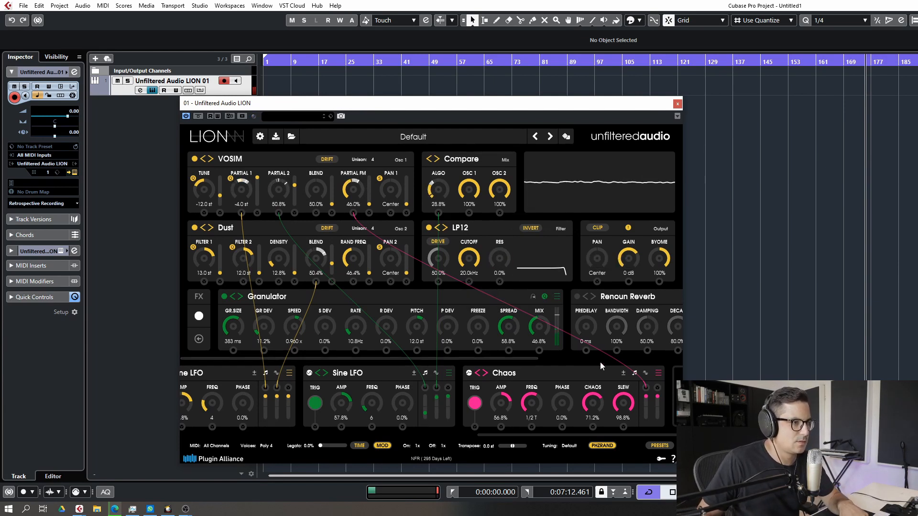
Replace the Renoun Reverb with the Deep Reverb effect
drag(494, 357, 650, 368)
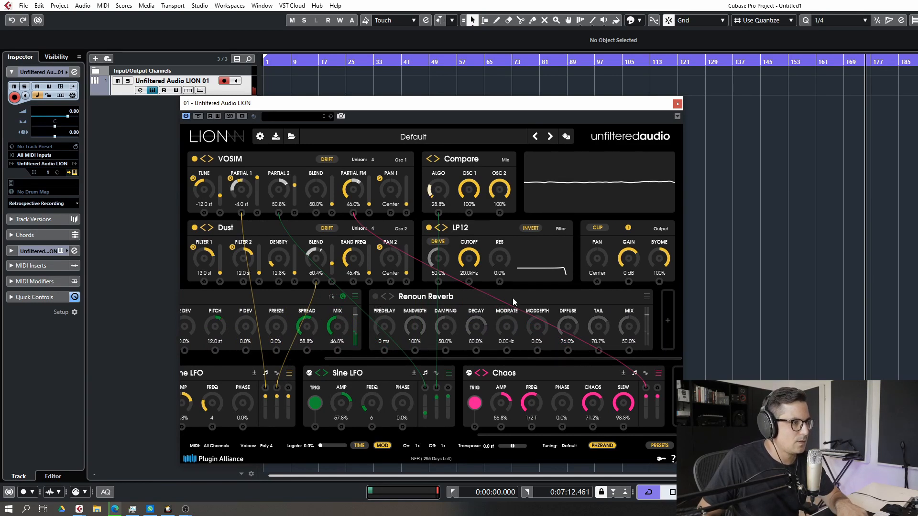
click(646, 297)
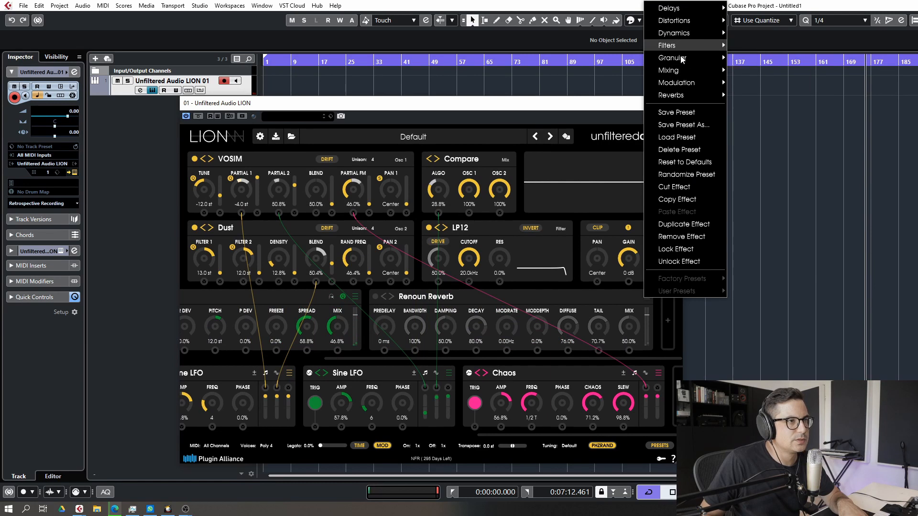
mouse_move(684, 95)
click(762, 96)
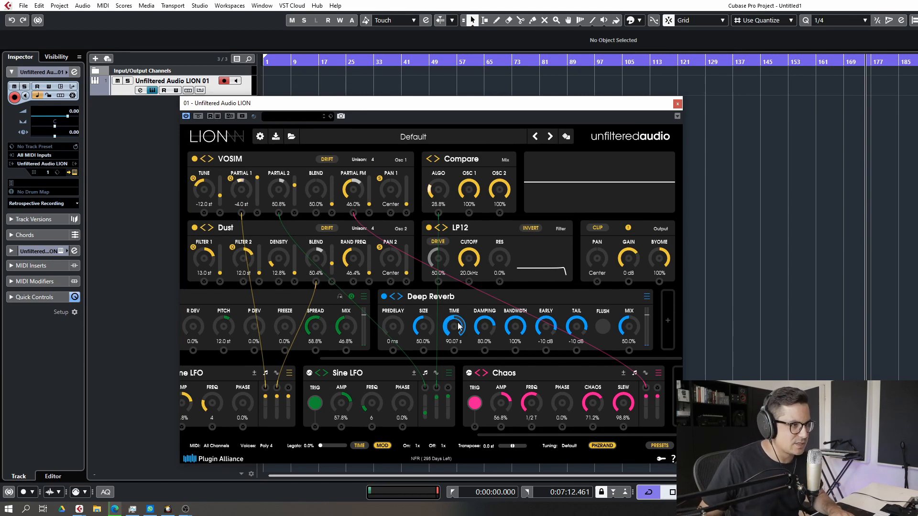
Set the Deep Reverb's time to 102.0 s, size to 65.6% and mix to 63.2%
drag(460, 328, 469, 228)
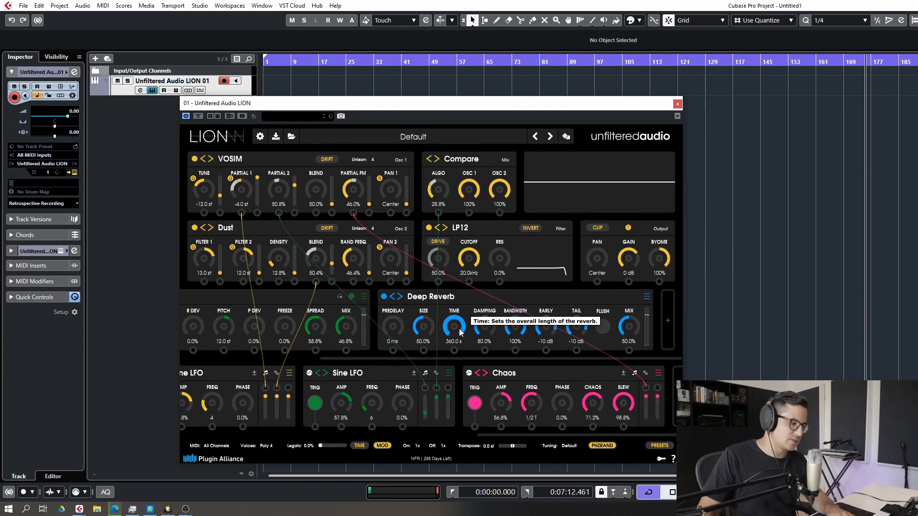
drag(459, 336, 462, 397)
drag(428, 324, 428, 324)
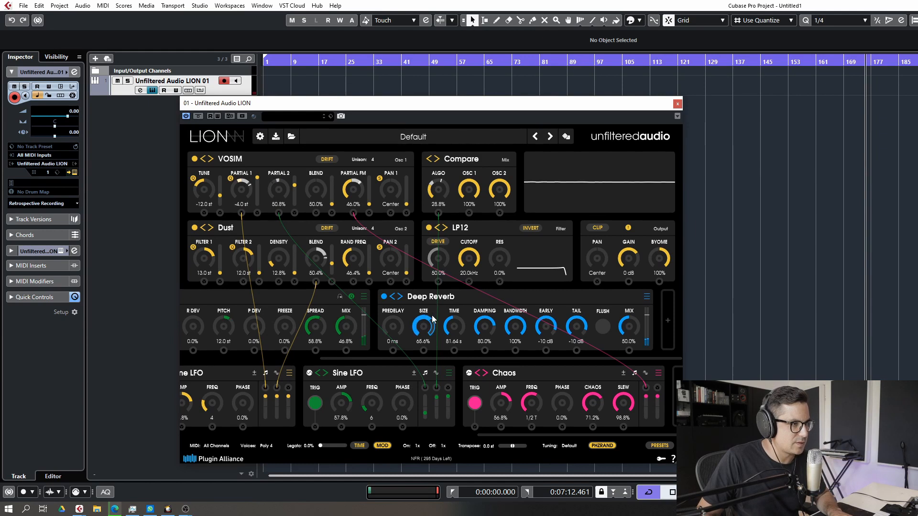
drag(454, 330, 454, 324)
drag(629, 329, 628, 325)
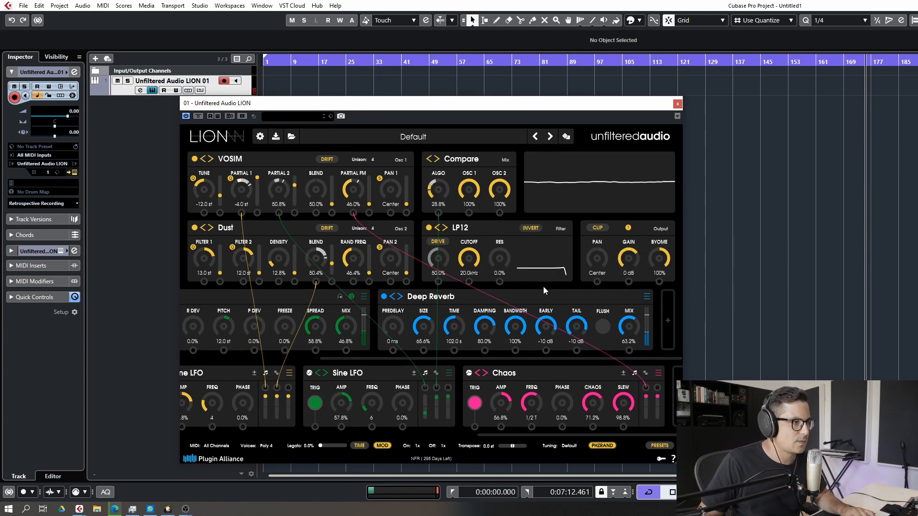
Raise the output gain to 4.6 dB and set the LP12 filter's cutoff to 1.34 kHz with 27.2% resonance
drag(628, 252, 631, 243)
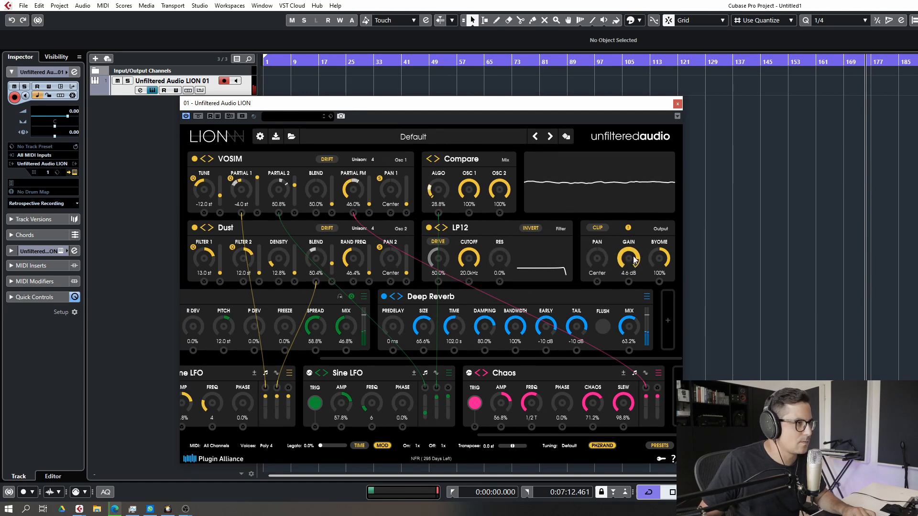
drag(500, 258, 505, 227)
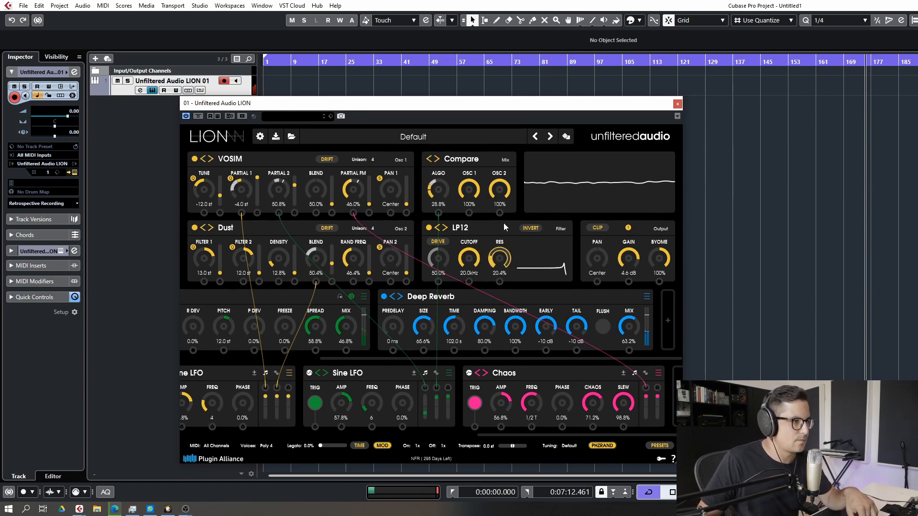
drag(469, 258, 466, 320)
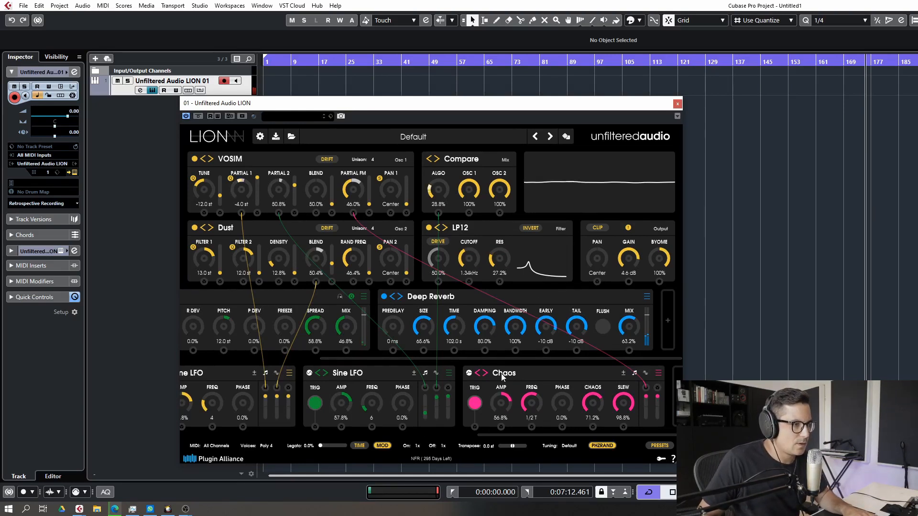
Route the Chaos modulator to the LP12 filter's cutoff and set the resonance to 24.0%
drag(657, 387, 470, 266)
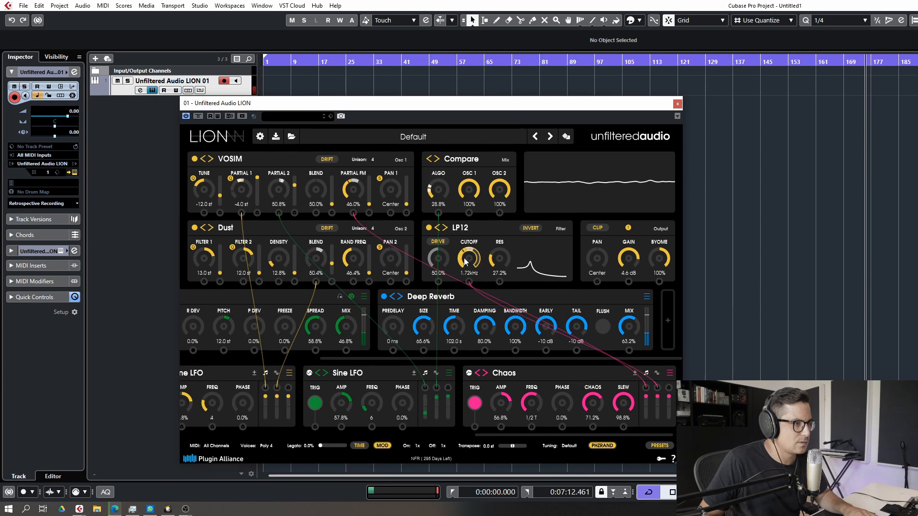
drag(500, 264, 501, 268)
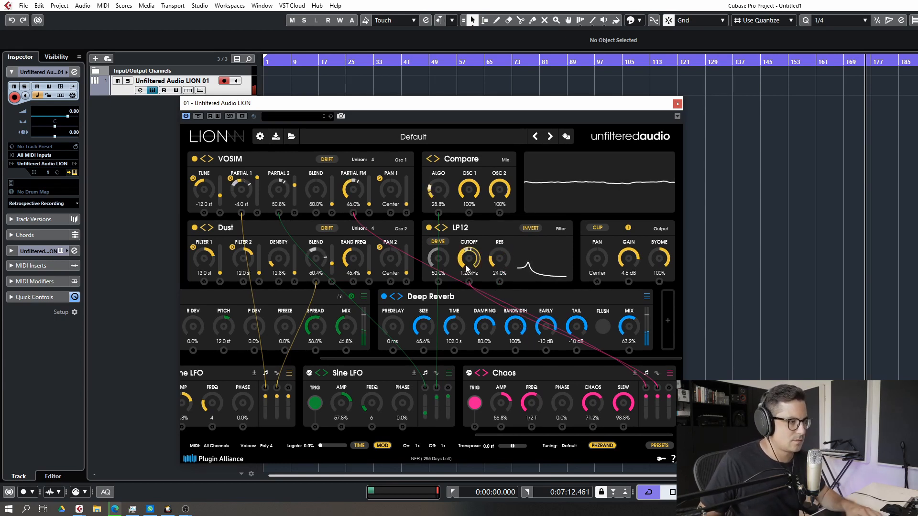
Add a new effect slot and move it in front of the Deep Reverb
click(668, 322)
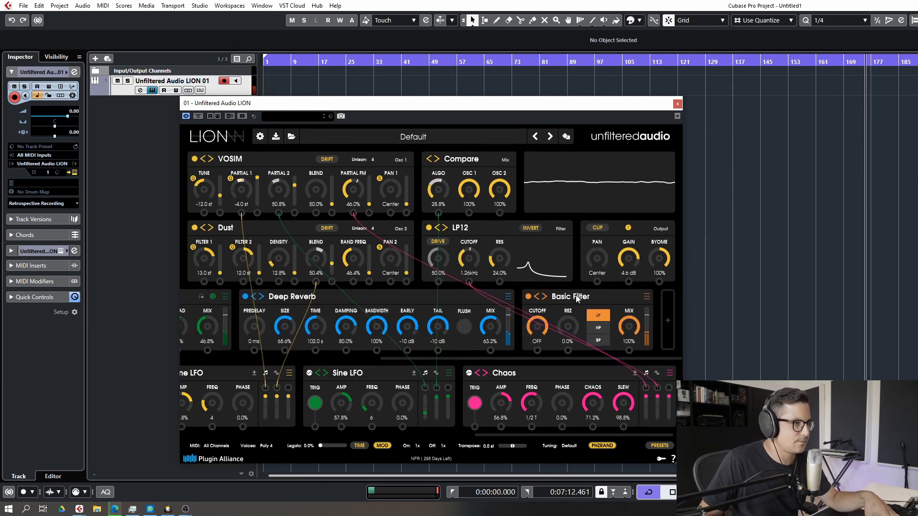
drag(577, 298, 292, 299)
Load the Pitch Shift effect into the new slot
click(364, 299)
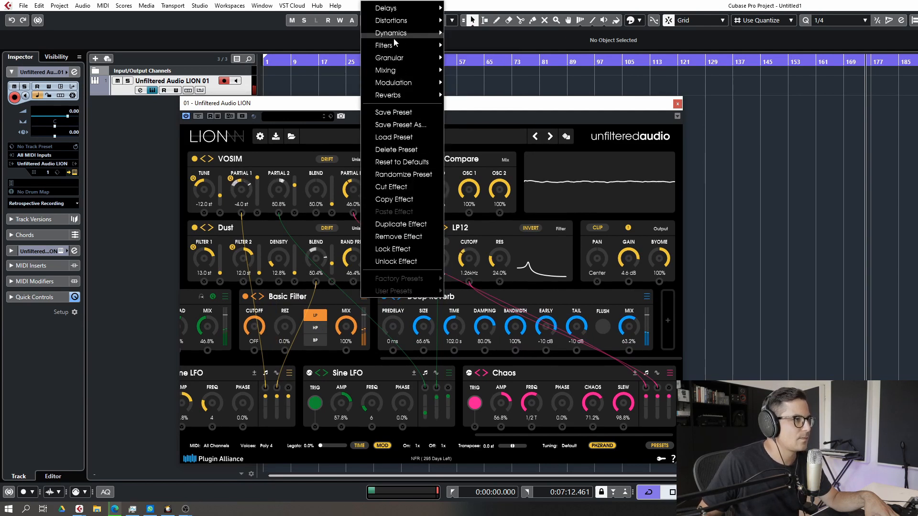
mouse_move(397, 50)
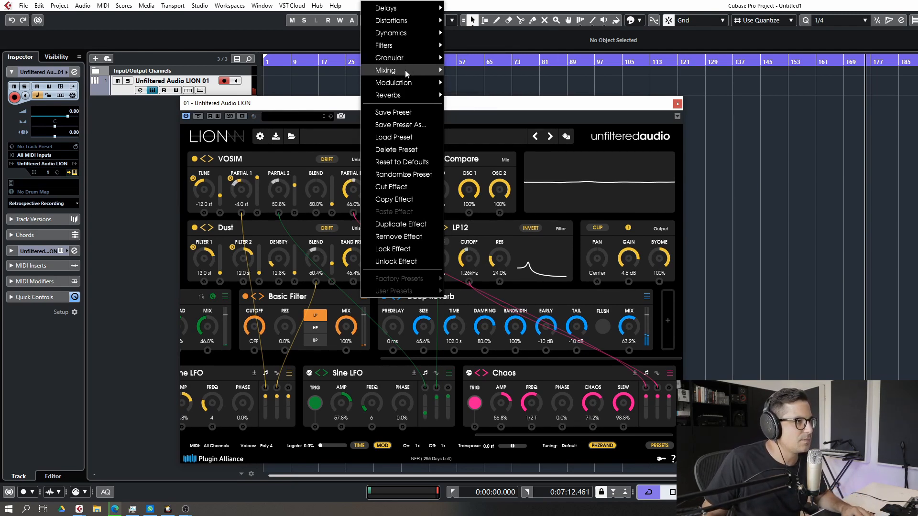
mouse_move(387, 33)
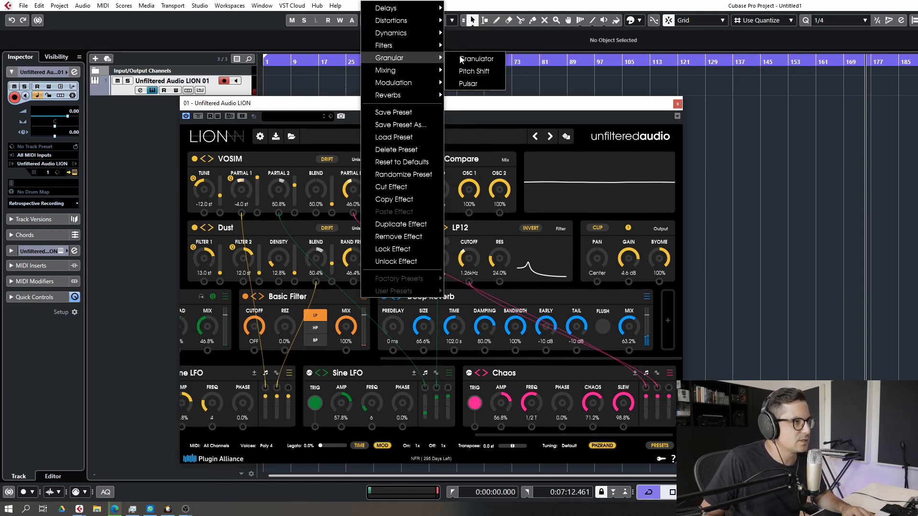
click(473, 71)
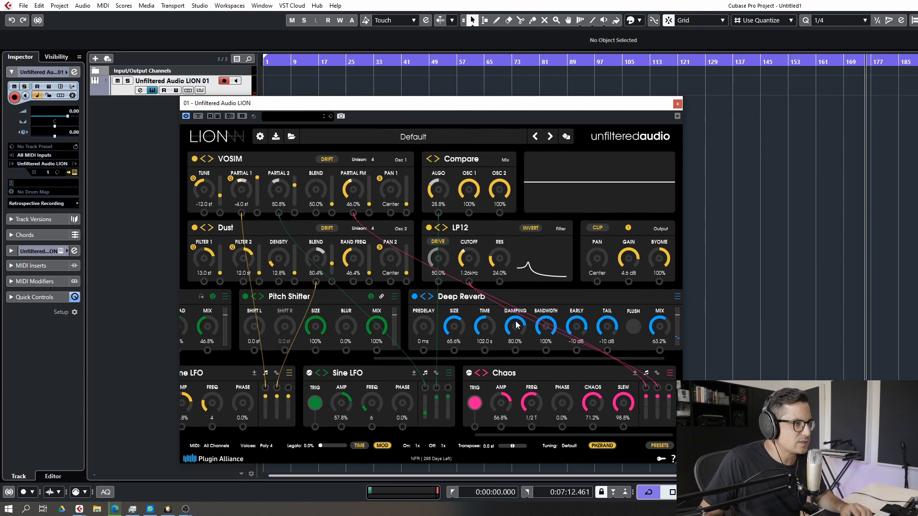
Replace the Pitch Shifter with the Pulsar granular effect
click(394, 297)
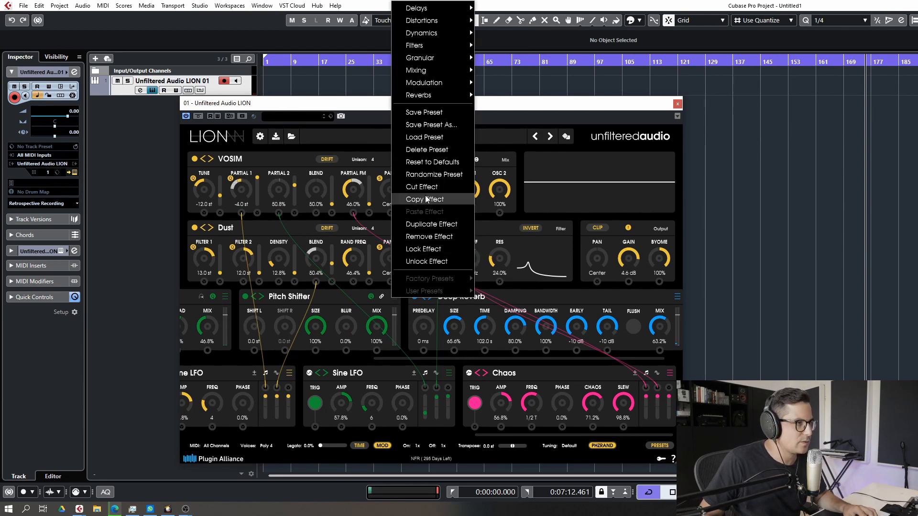
mouse_move(425, 61)
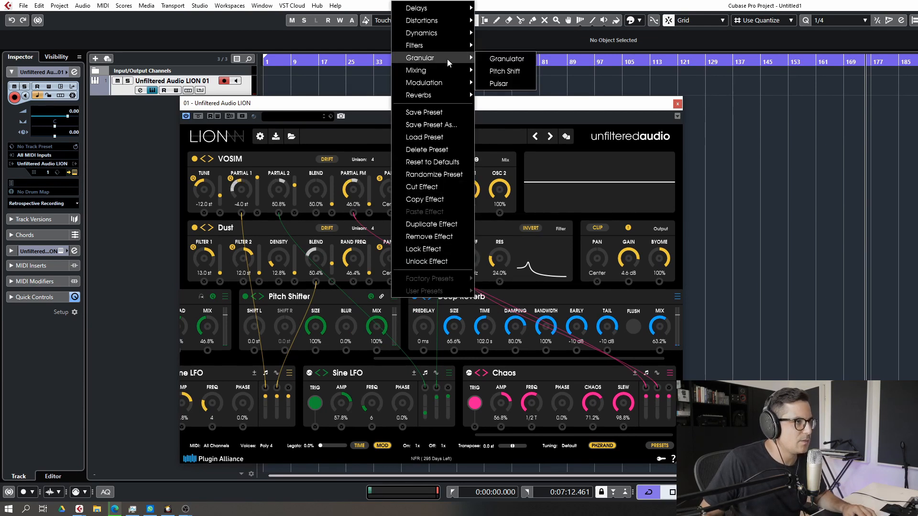
click(499, 84)
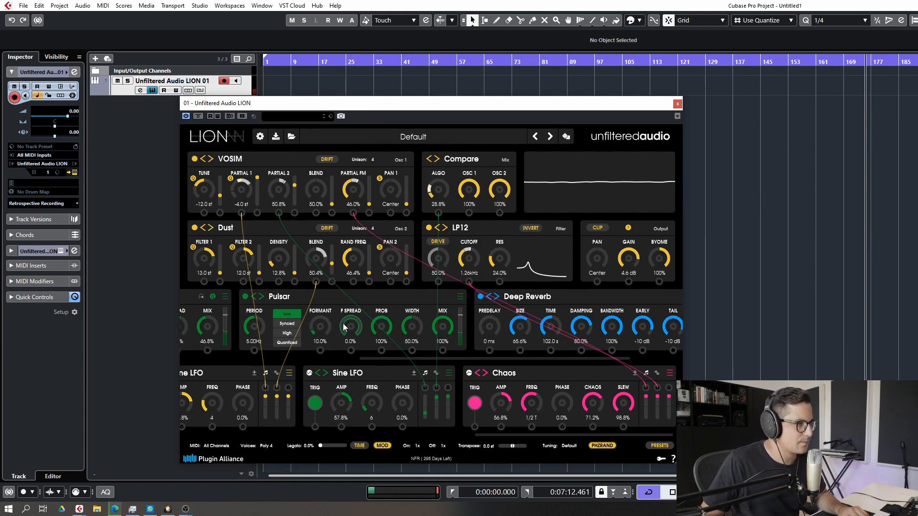
Set the Pulsar's width to 100%, probability to 43.2% and formant to 10.4%
drag(361, 282, 357, 367)
drag(360, 326, 391, 336)
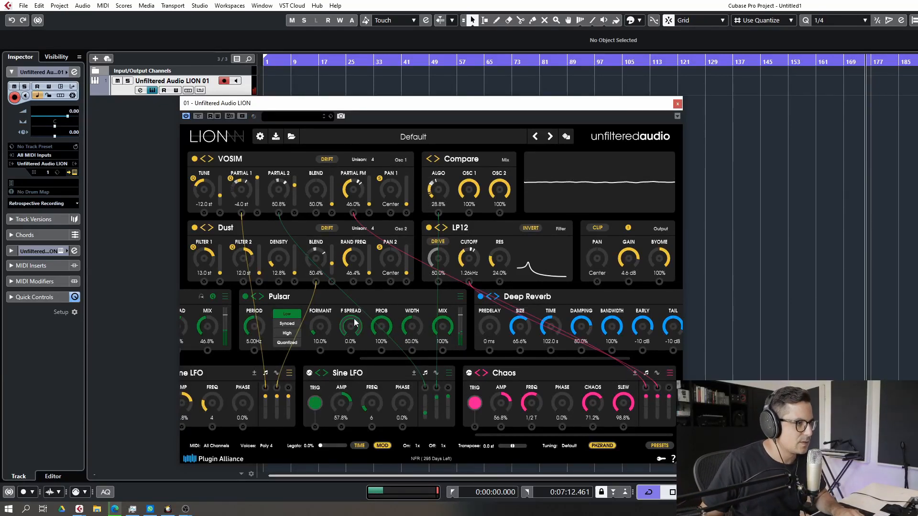
drag(373, 330, 387, 382)
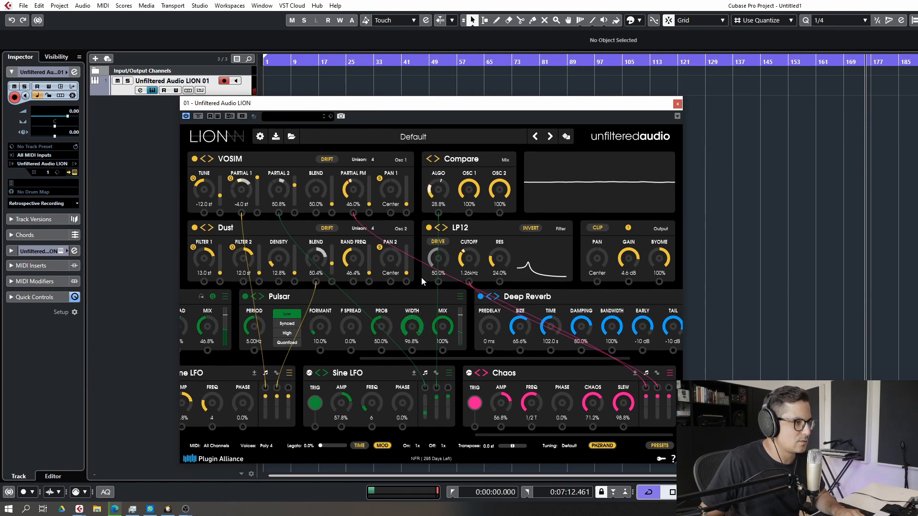
drag(422, 278, 421, 266)
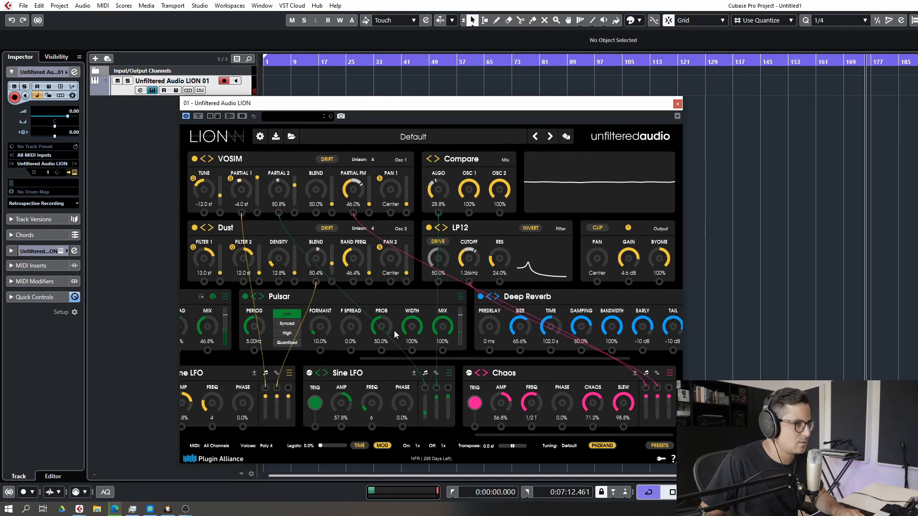
drag(395, 334, 390, 341)
mouse_move(335, 330)
mouse_down()
mouse_move(333, 280)
mouse_move(327, 325)
mouse_up()
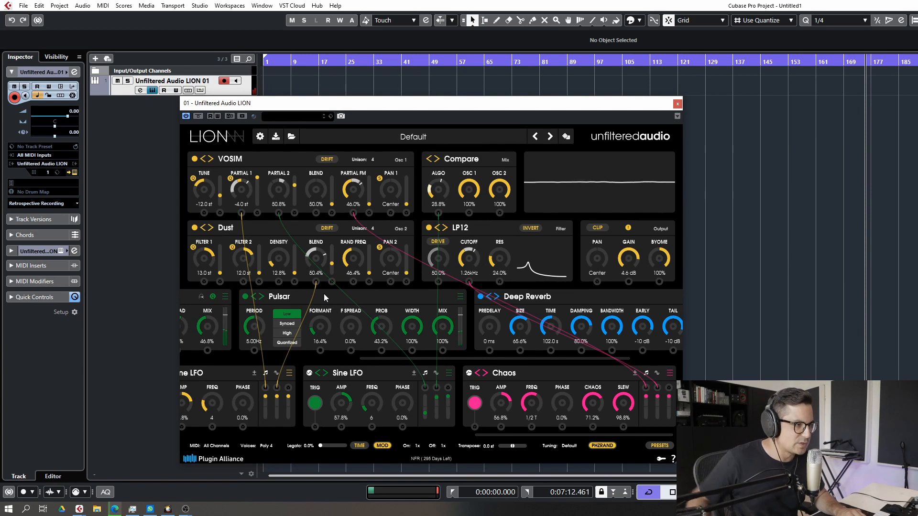
drag(324, 328, 327, 333)
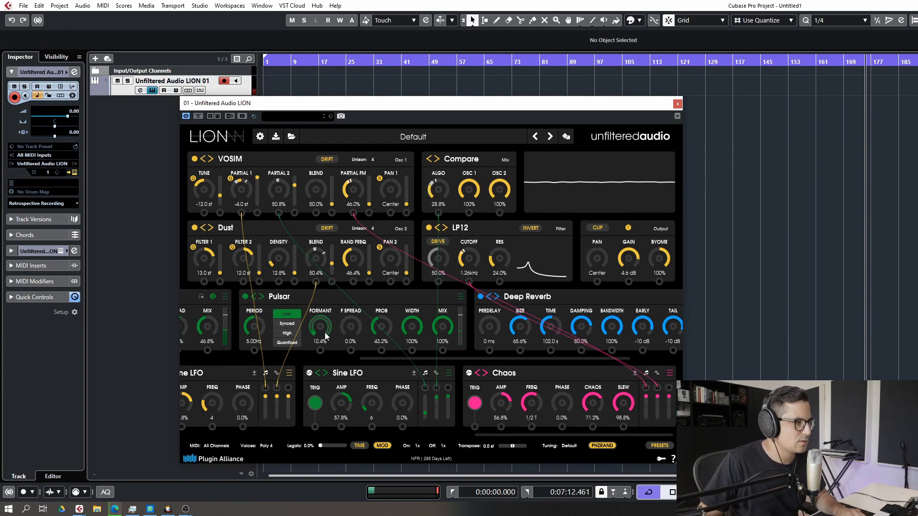
Route Chaos modulator outputs to the Pulsar's formant and probability, then set probability to 42.0%
drag(669, 388, 320, 351)
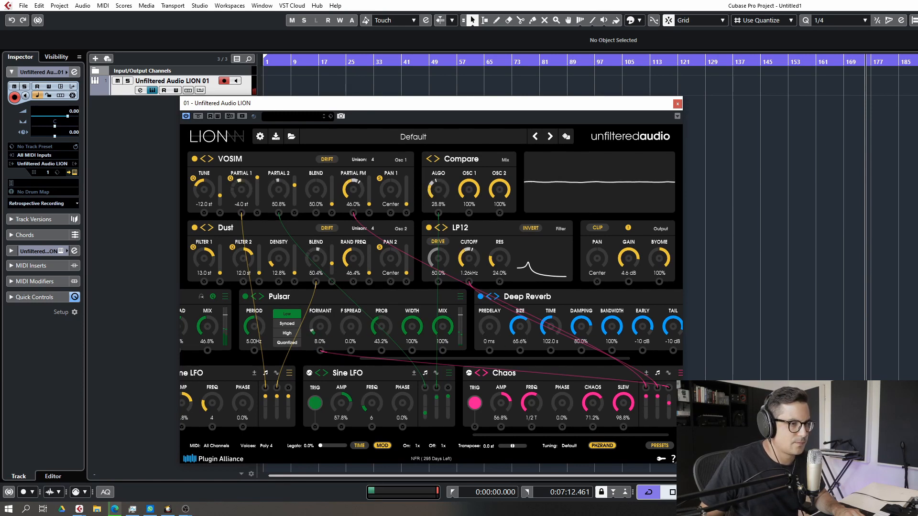
drag(680, 388, 382, 351)
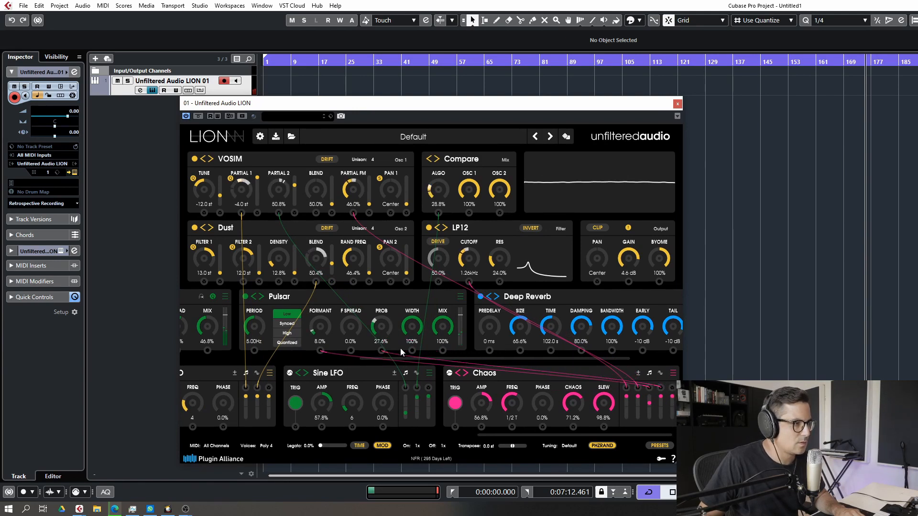
drag(383, 330, 385, 325)
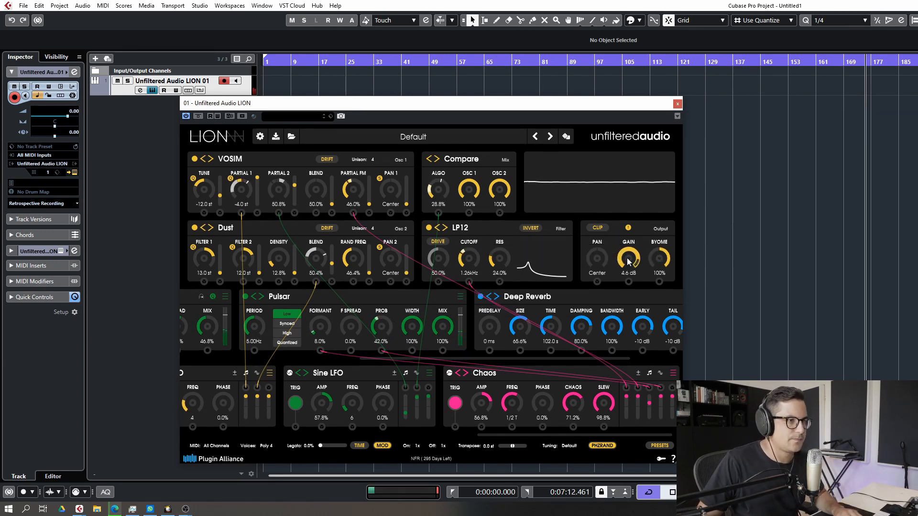
Raise the output gain to 6.7 dB
drag(629, 261, 630, 252)
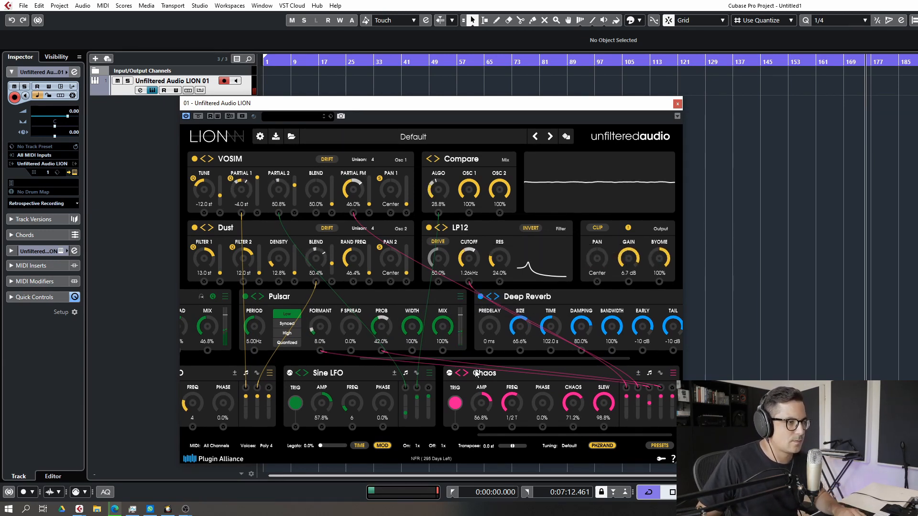
Add a new effect slot, move it before the Deep Reverb, and set it to Instant Delay
drag(508, 356, 560, 358)
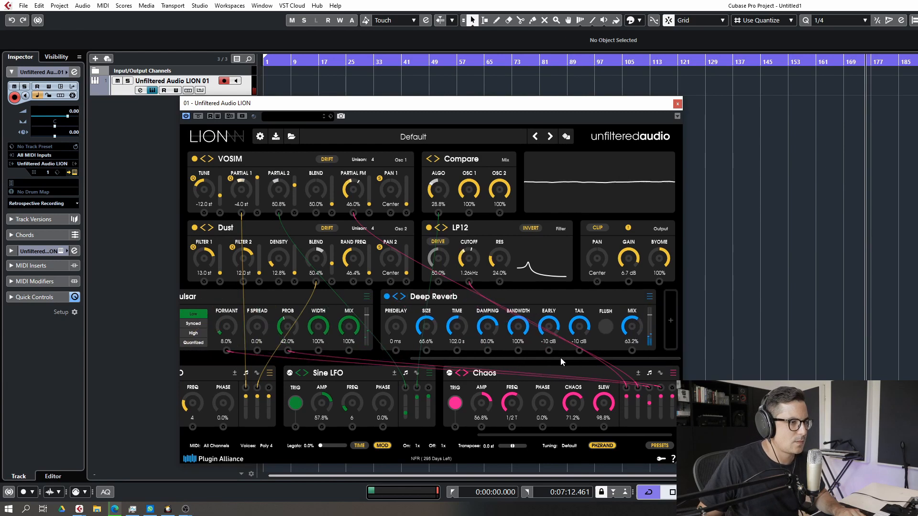
click(668, 321)
drag(585, 296, 294, 299)
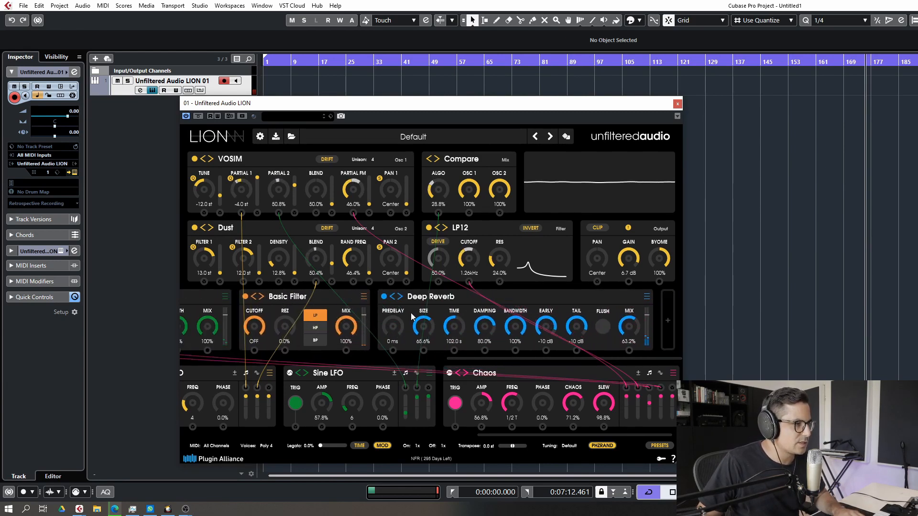
click(363, 297)
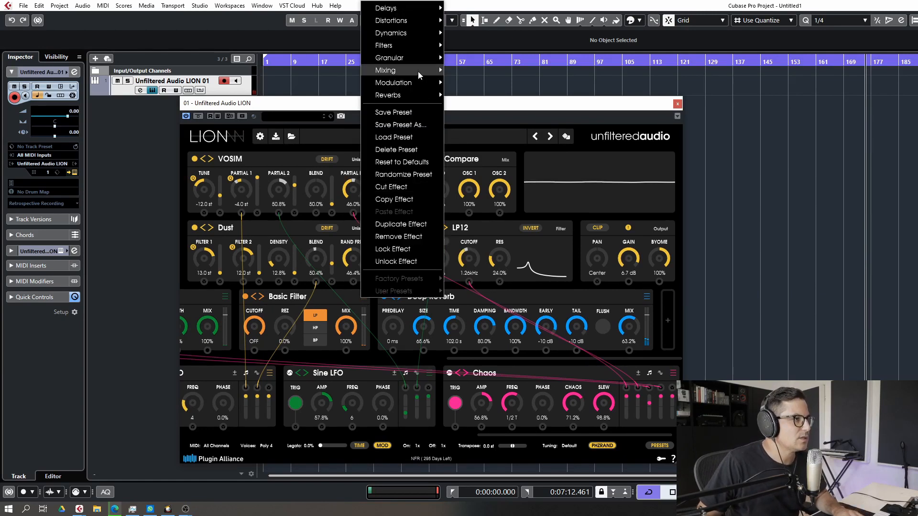
mouse_move(404, 9)
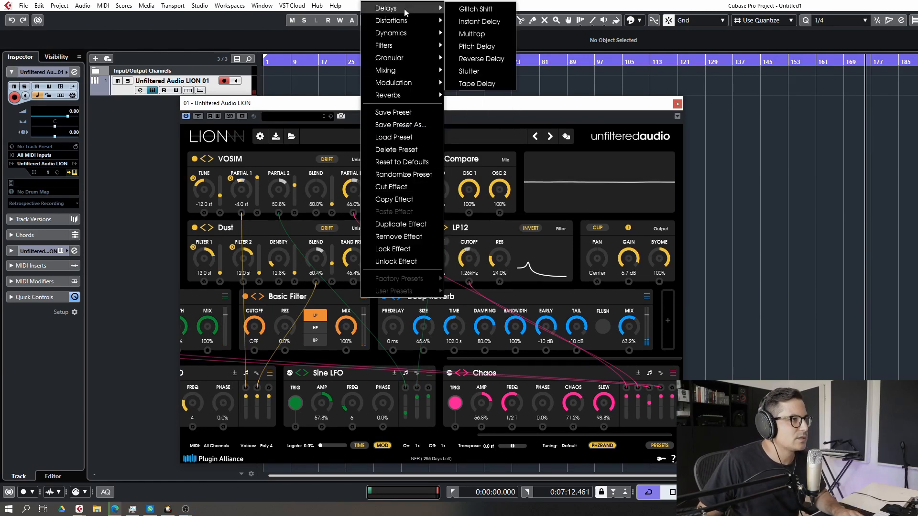
click(479, 23)
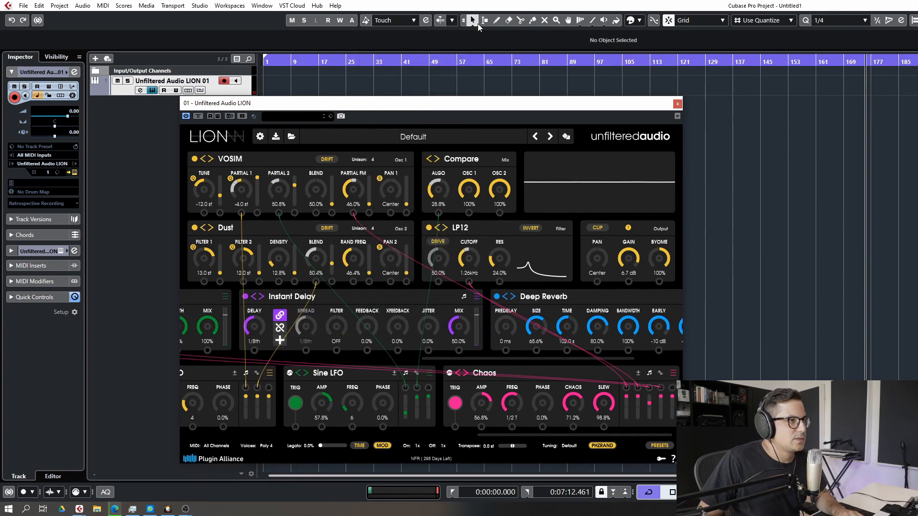
Replace the Instant Delay with the Multitap delay effect
click(474, 295)
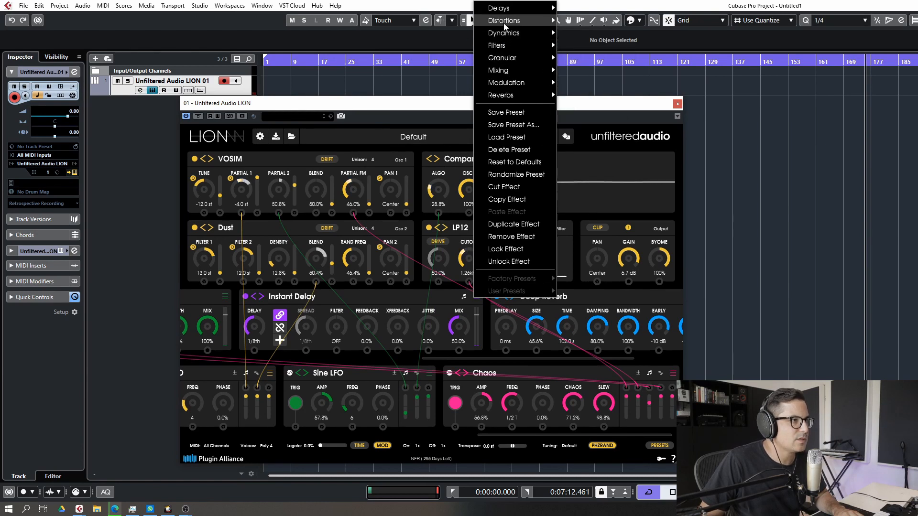
mouse_move(503, 38)
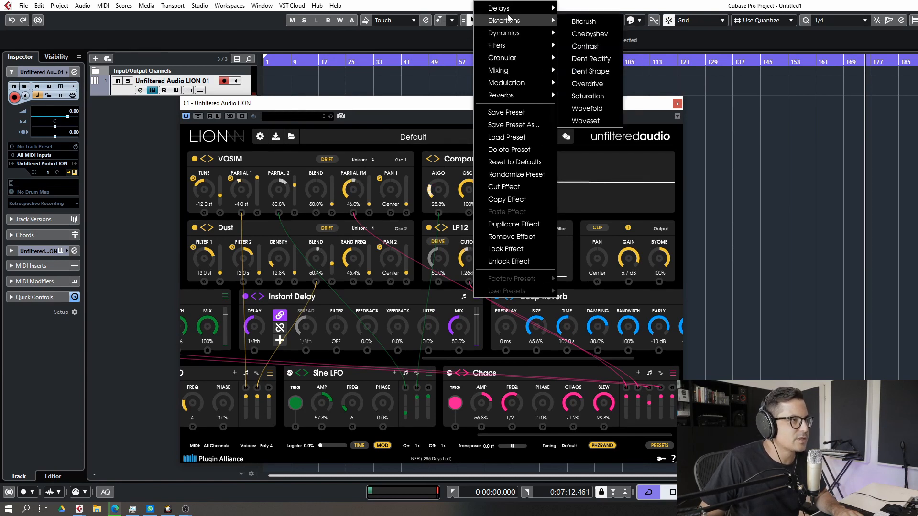
mouse_move(499, 8)
click(588, 33)
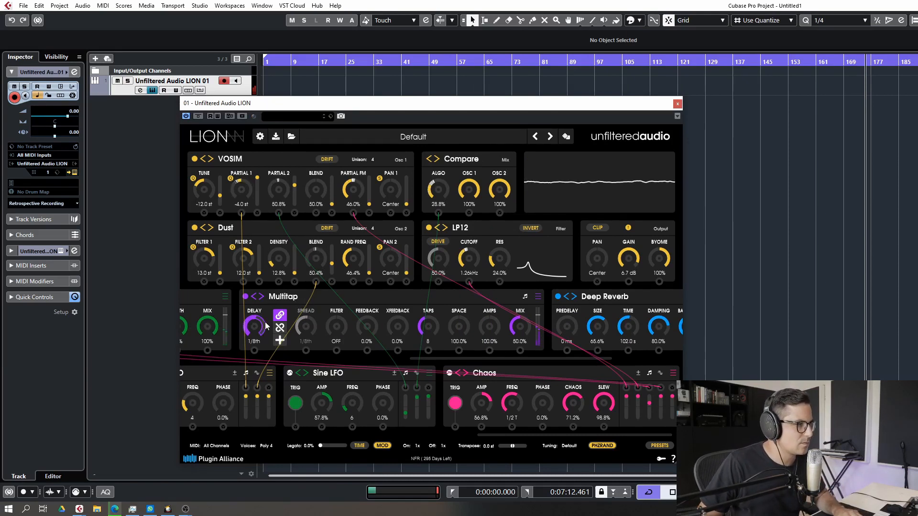
Set the Multitap's delay to 1/4th D, feedback to 16.8%, taps to 10 and mix to 26.0%
scroll(269, 317, down, 1)
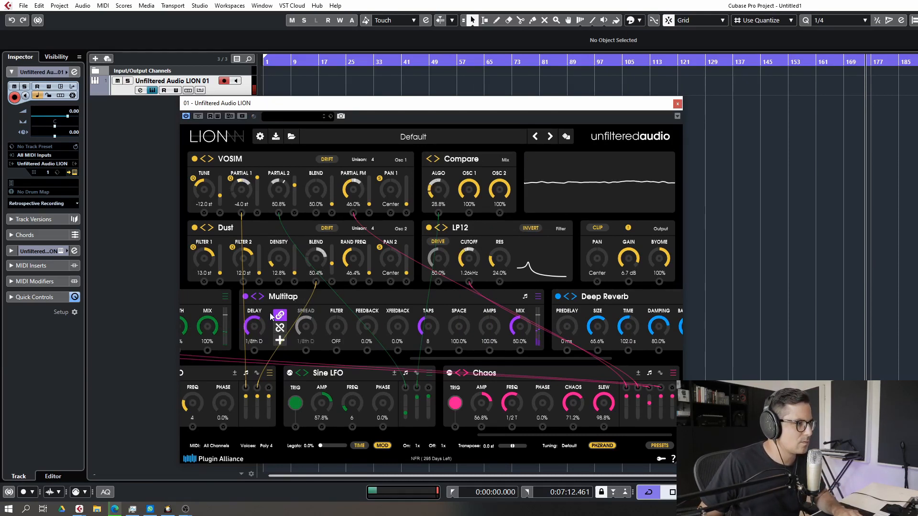
scroll(528, 335, down, 3)
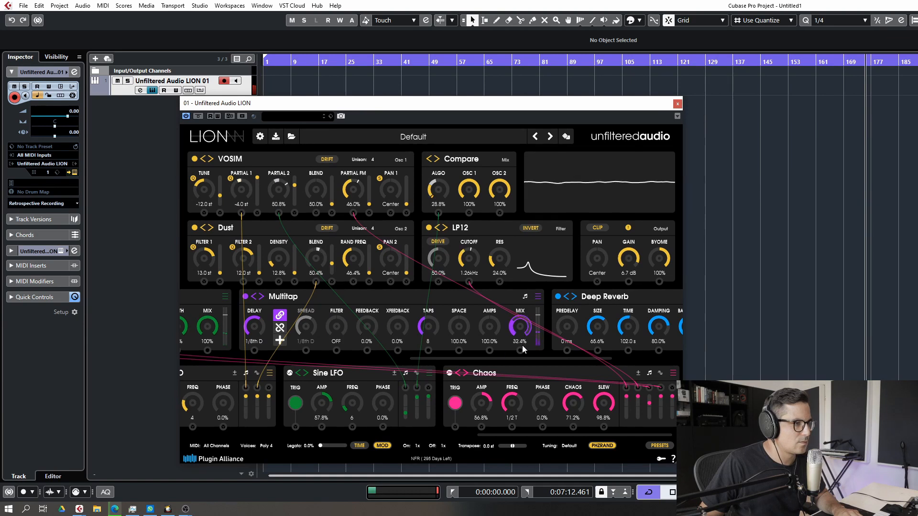
scroll(524, 350, down, 2)
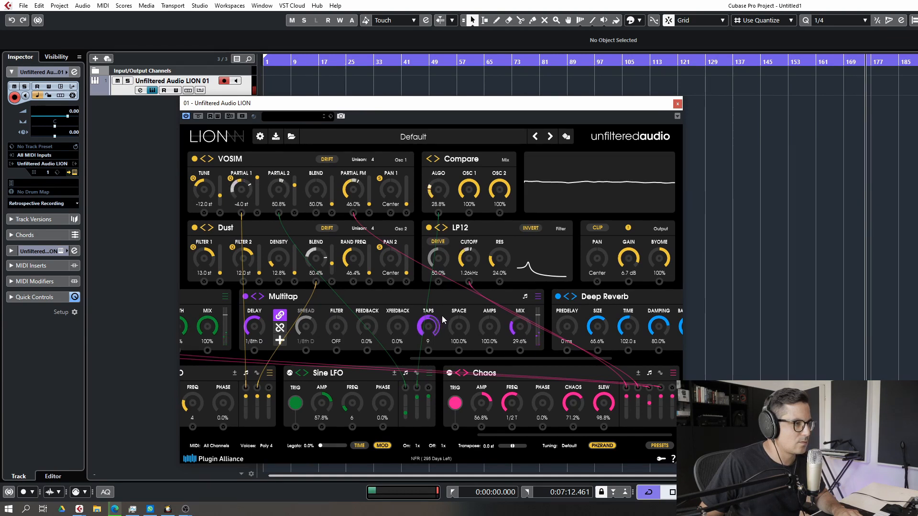
scroll(377, 324, up, 3)
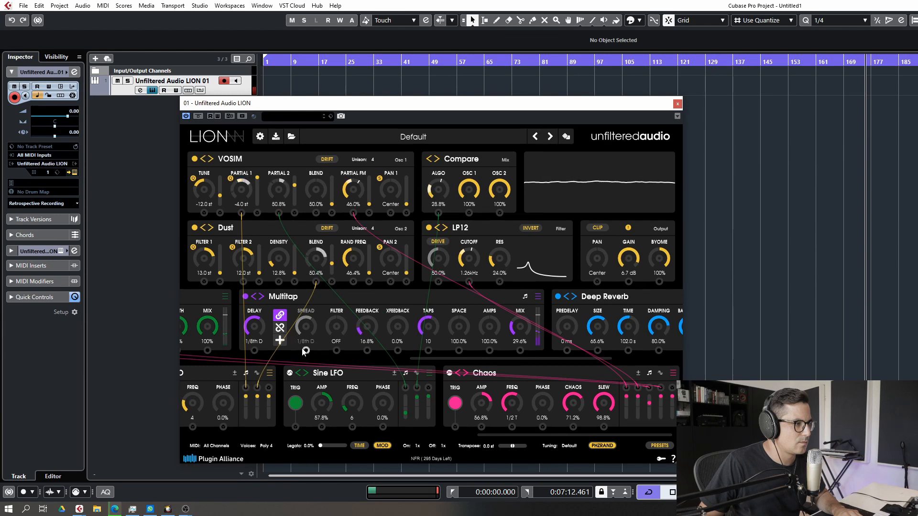
scroll(261, 336, up, 1)
drag(260, 340, 268, 320)
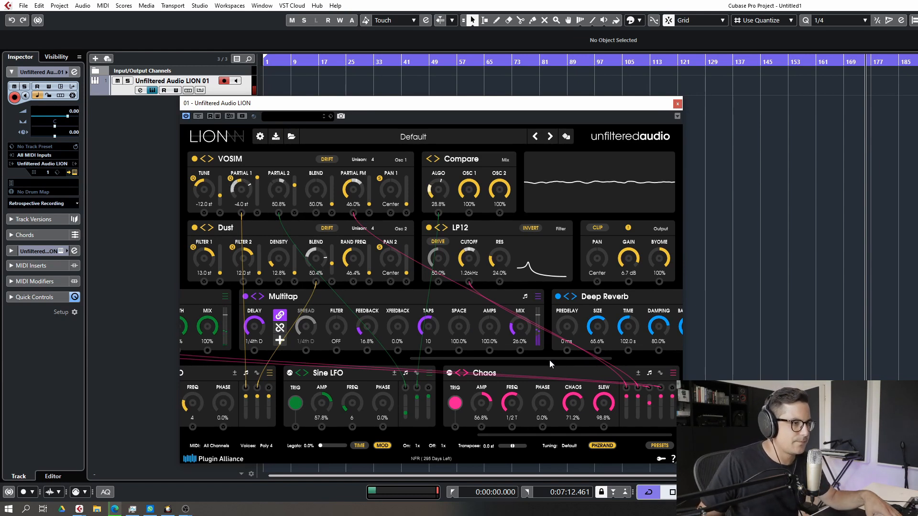
Add a 3-Band EQ at the end of the effect chain and boost its low band to 1.43x
drag(549, 359, 632, 343)
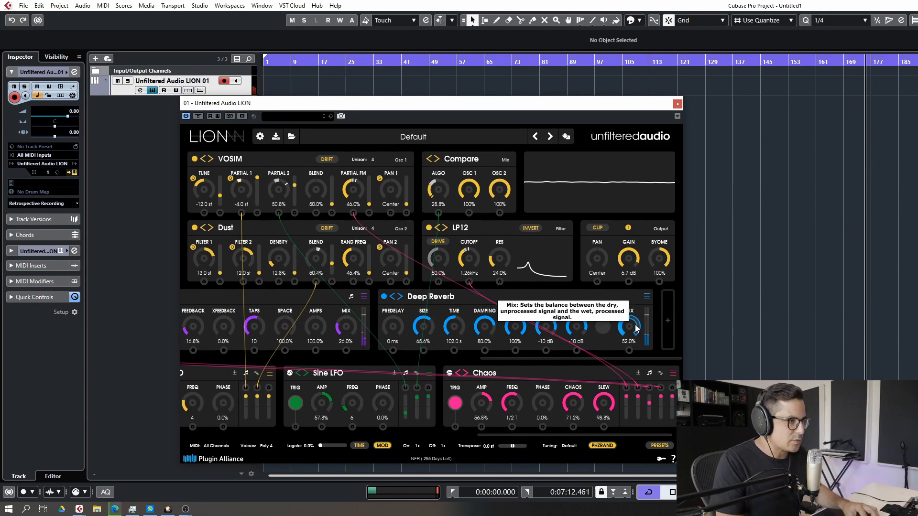
click(667, 320)
click(647, 297)
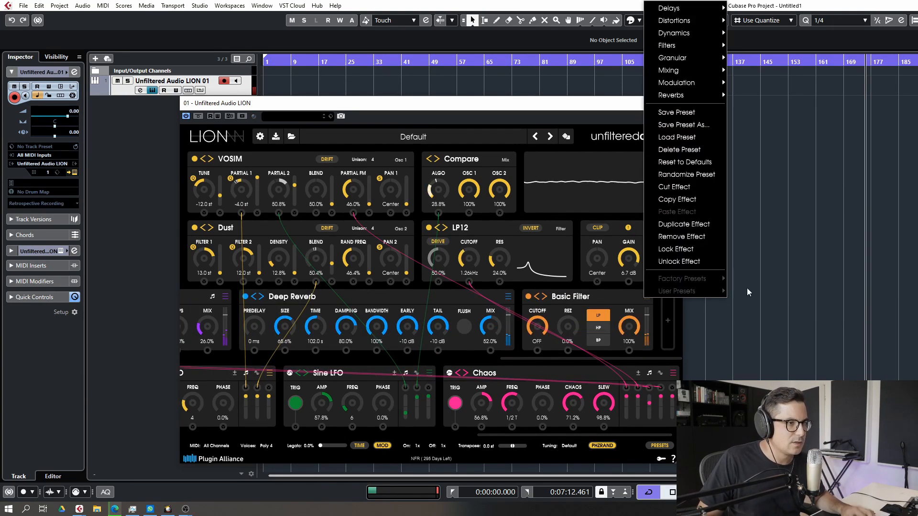
mouse_move(678, 70)
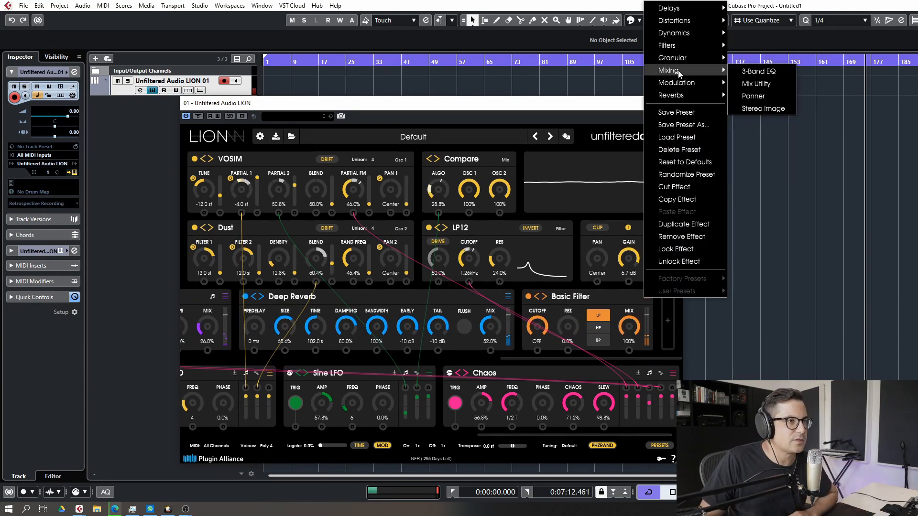
click(757, 71)
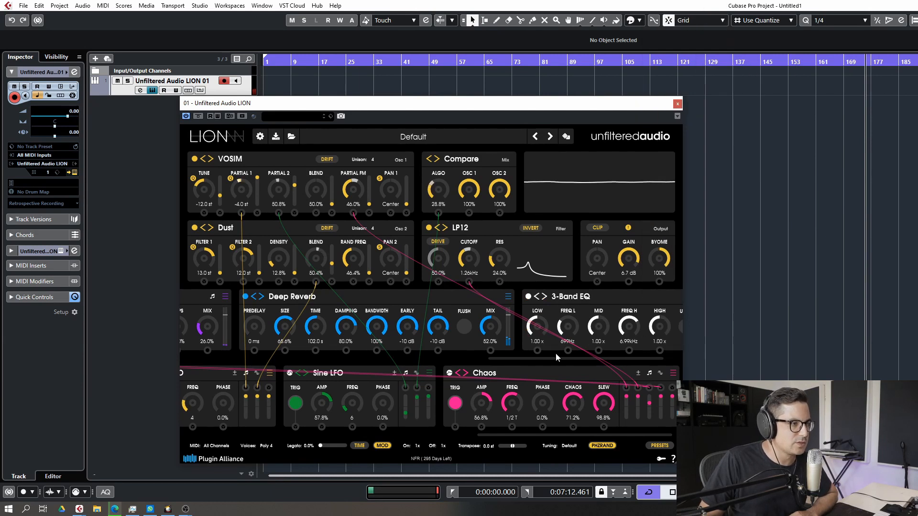
drag(557, 357, 584, 362)
drag(492, 326, 549, 325)
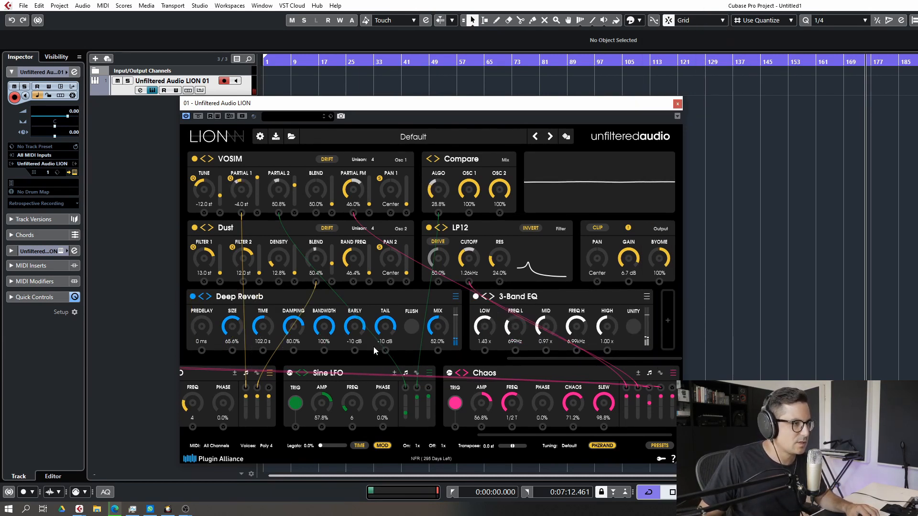
Set the Deep Reverb's tail to -16 dB and its time to 60.01 s
drag(385, 327, 393, 337)
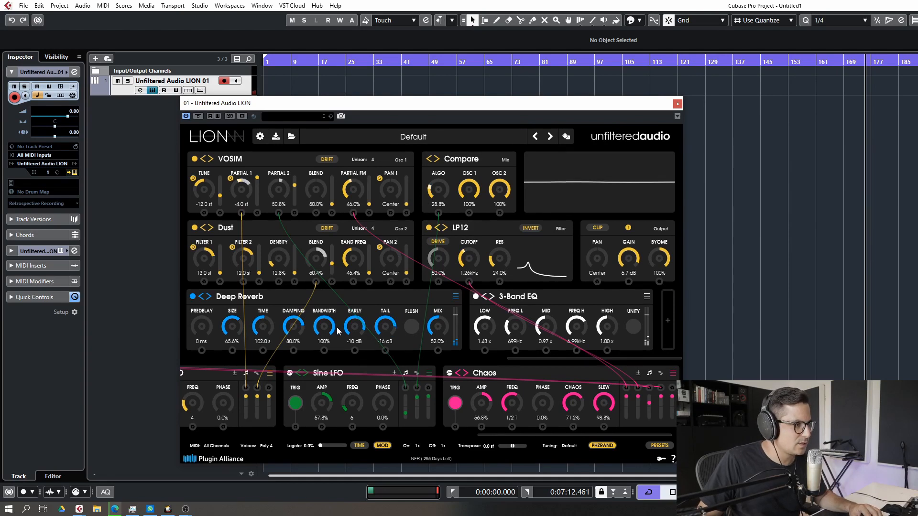
drag(272, 328, 272, 333)
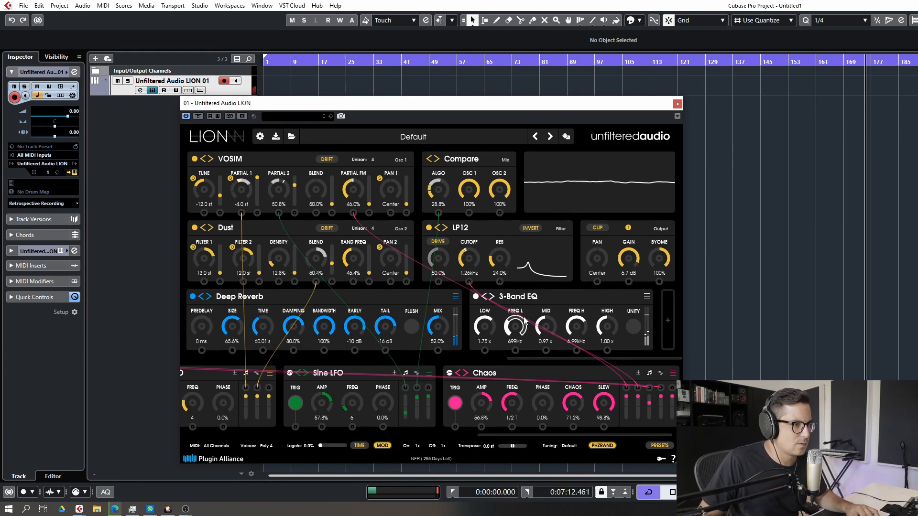
Add a Stereo Image effect at the end of the chain and set its width to 132%
click(667, 319)
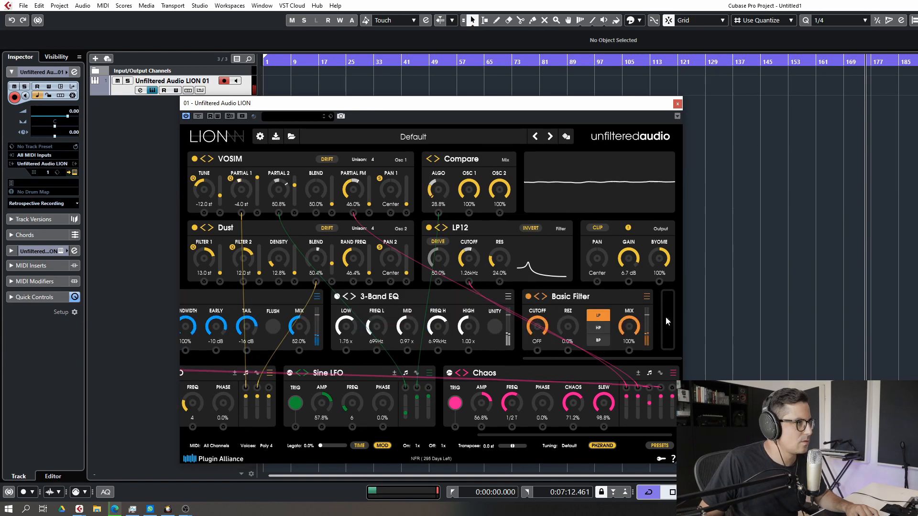
click(672, 320)
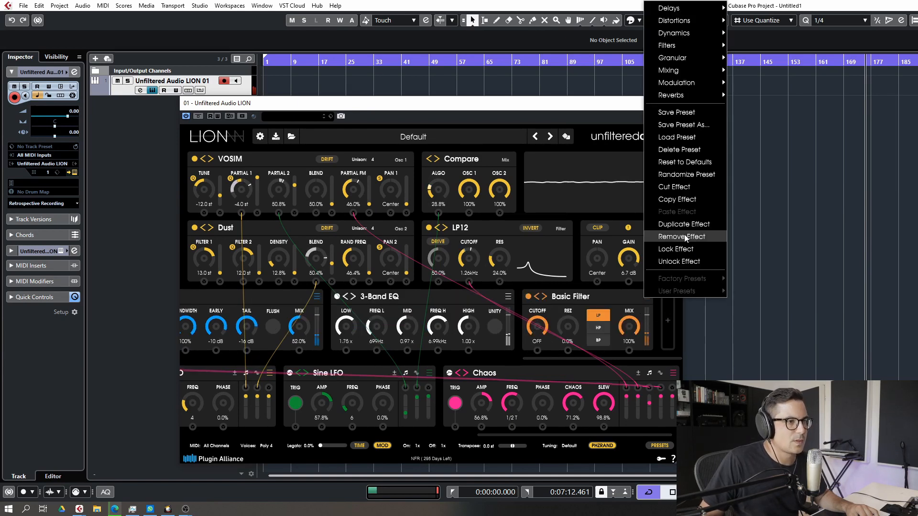
mouse_move(676, 69)
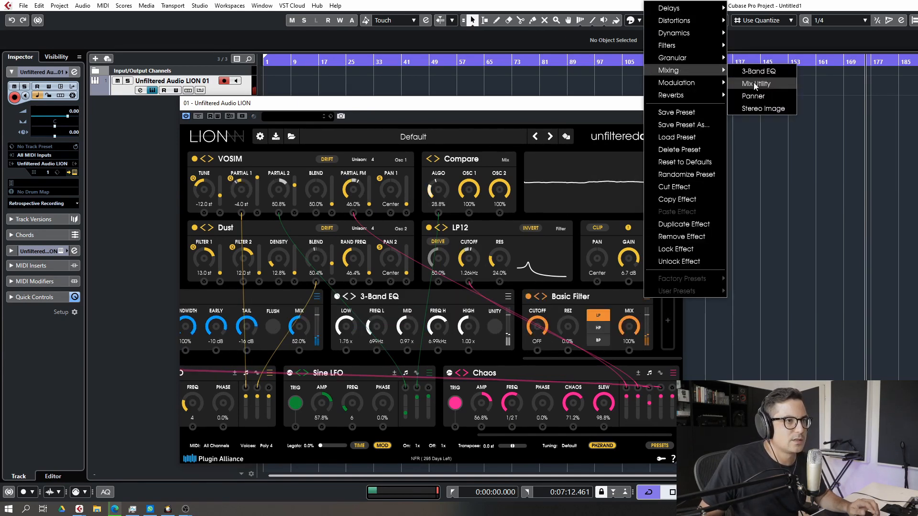
click(758, 109)
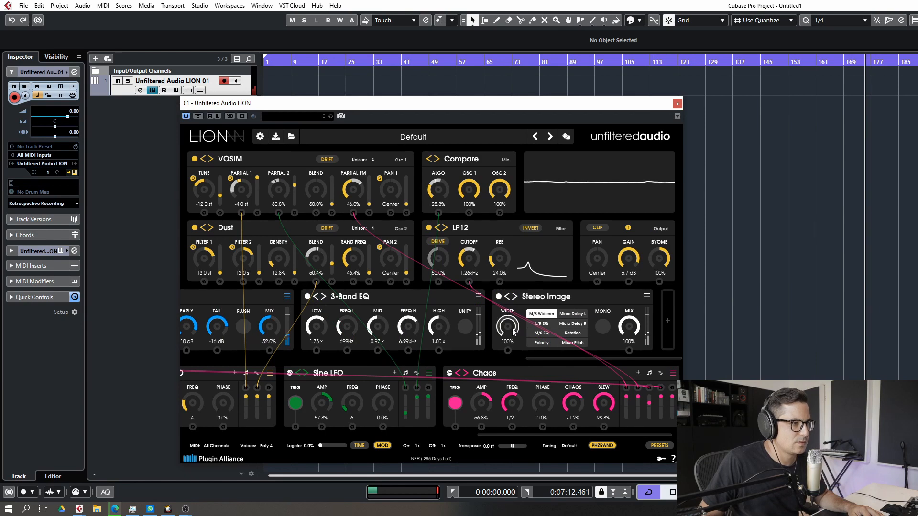
drag(516, 327, 523, 311)
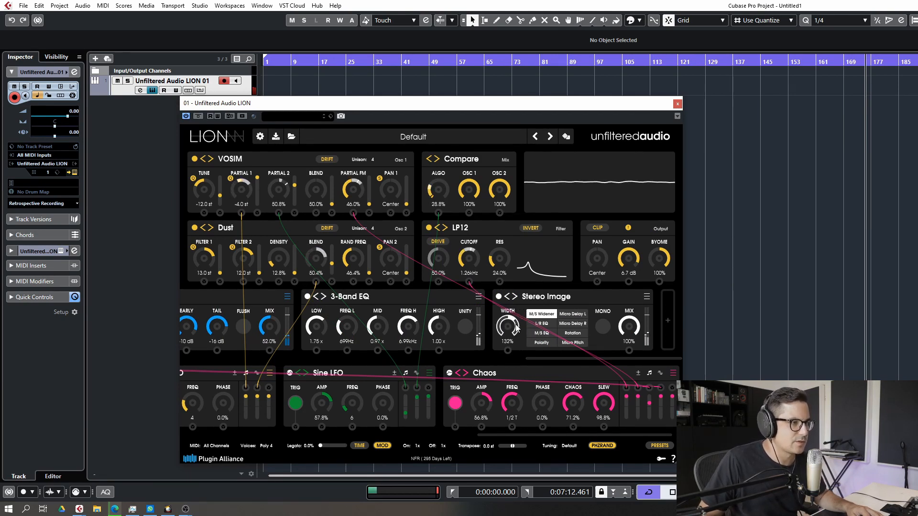
Add a Mix Utility effect at the end of the effect chain
click(666, 322)
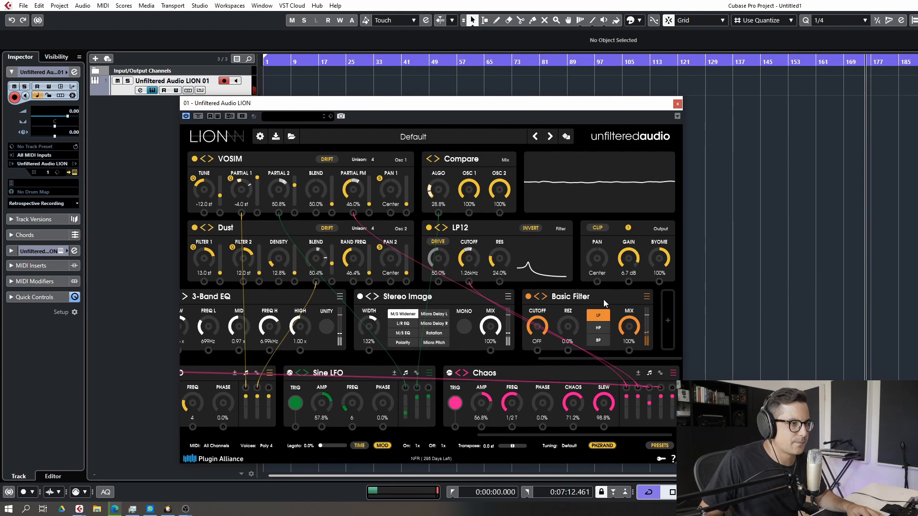
click(647, 297)
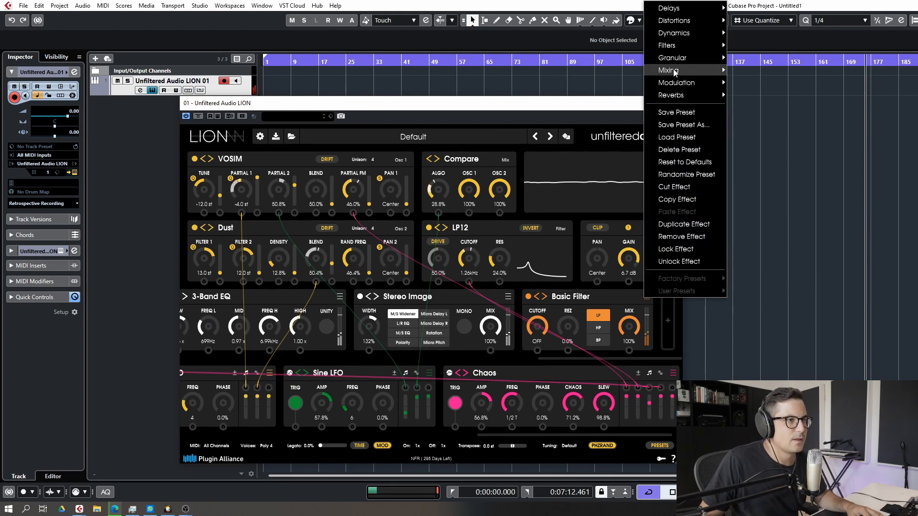
mouse_move(679, 70)
click(760, 84)
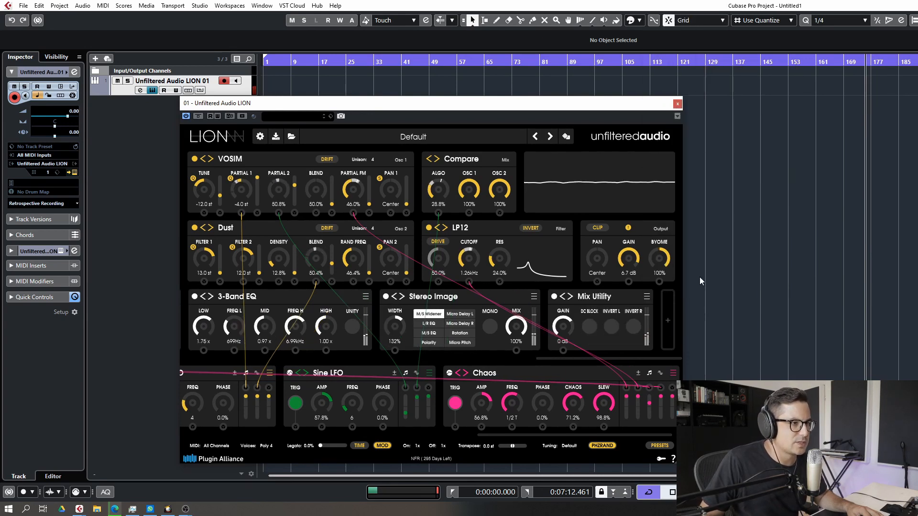
Lower the output gain to 0 dB and raise the Mix Utility's gain to 5.4 dB
drag(629, 258, 627, 285)
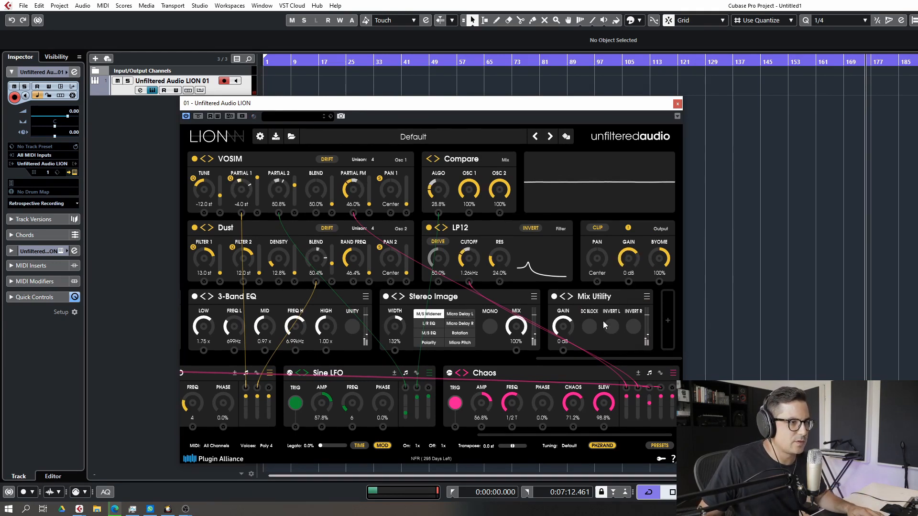
drag(574, 331, 578, 314)
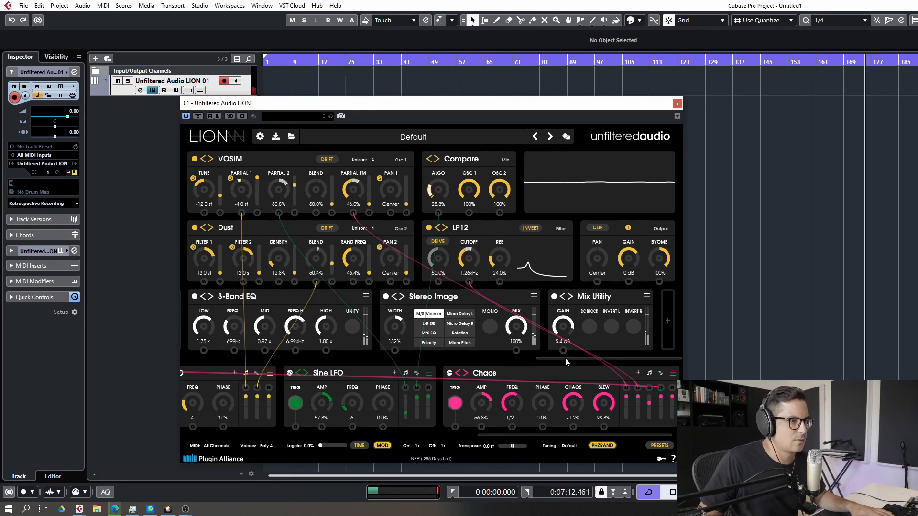
Scroll back through the effect chain and modulators to review the patch and filter controls
drag(565, 358, 471, 359)
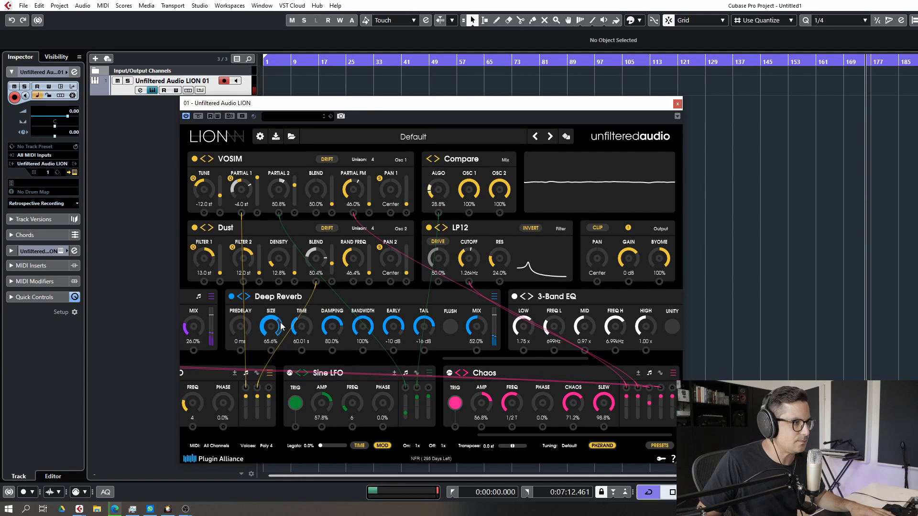
drag(466, 358, 361, 356)
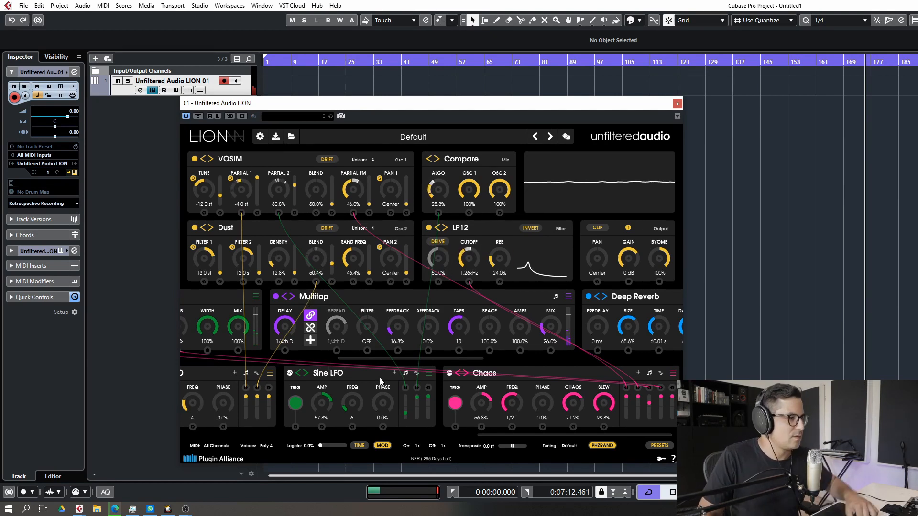
drag(518, 435, 461, 435)
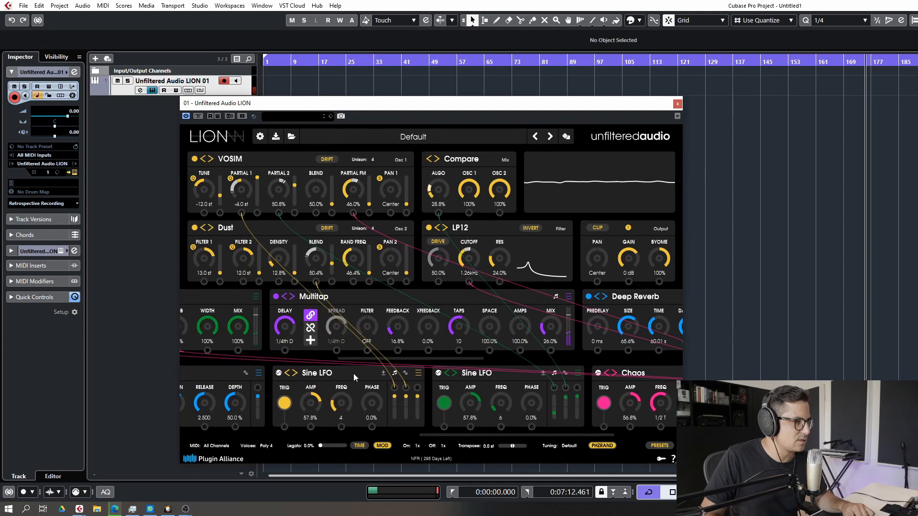
drag(373, 358, 309, 358)
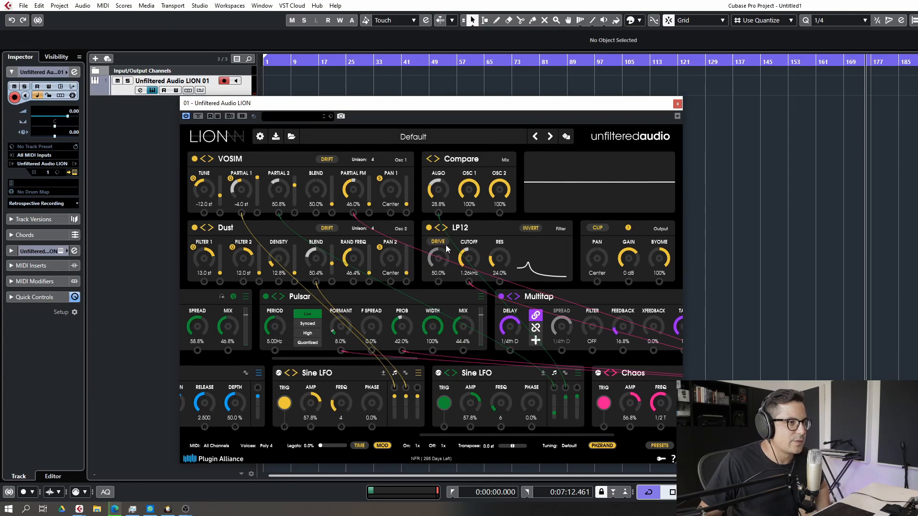
mouse_move(445, 244)
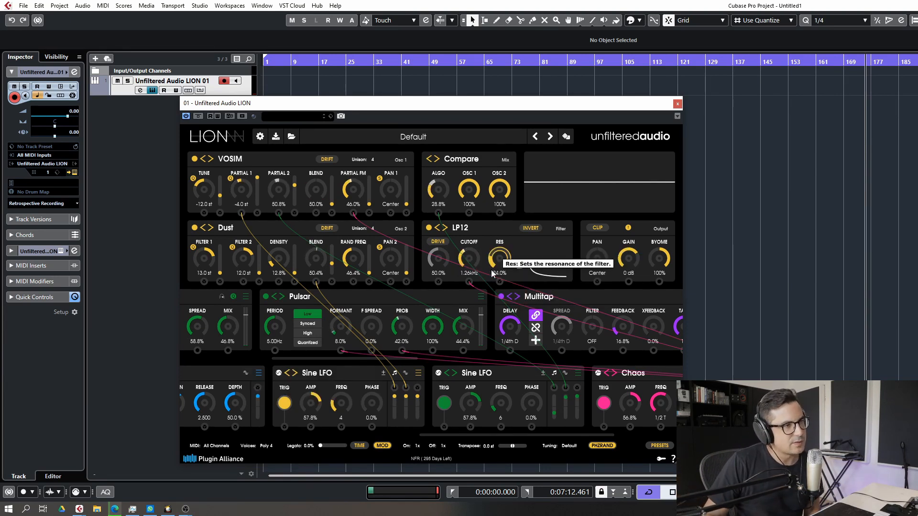
mouse_move(467, 266)
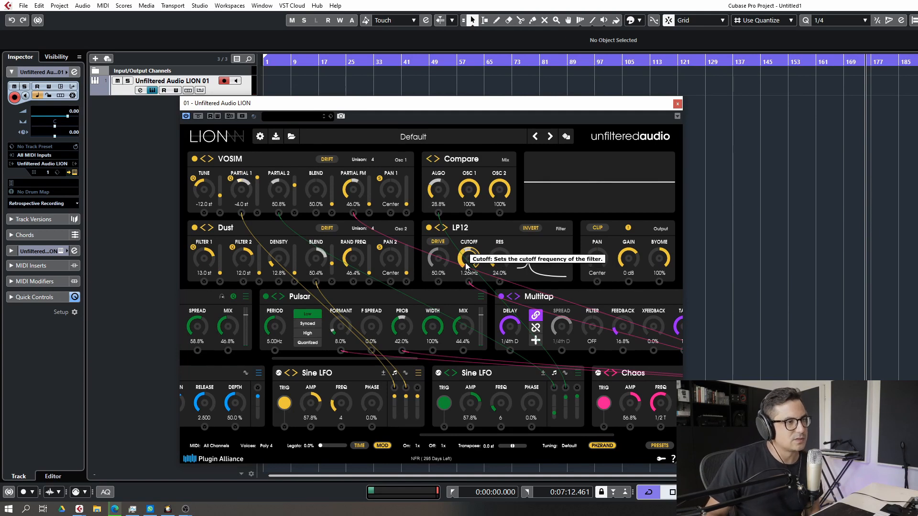